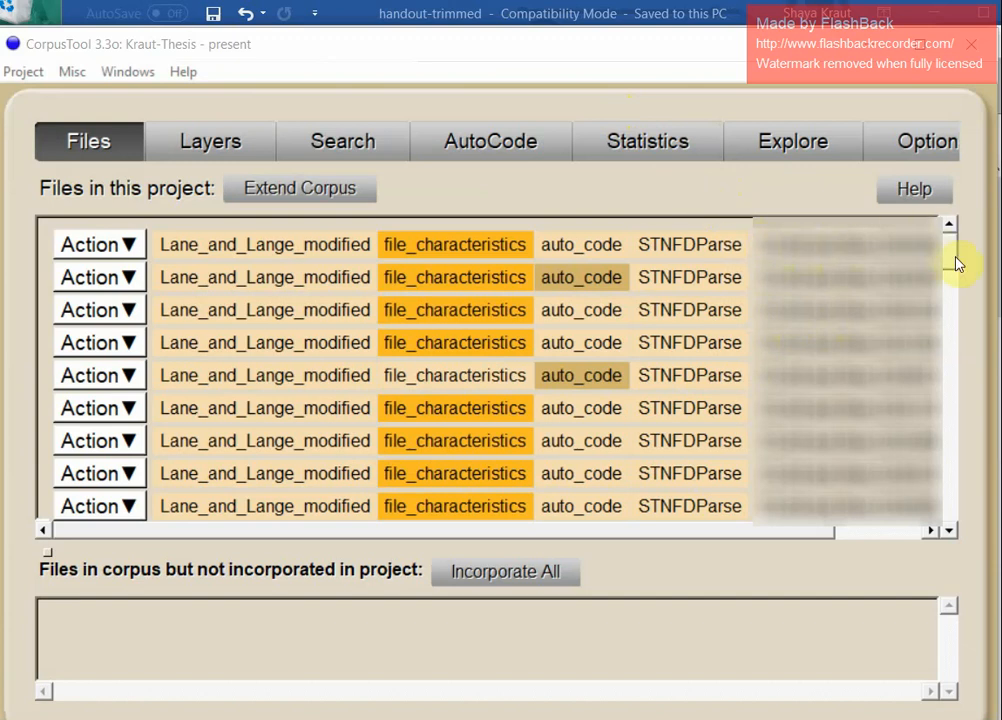
mouse_move(955, 266)
left_mouse_down()
mouse_move(969, 380)
mouse_move(966, 521)
mouse_move(955, 245)
left_mouse_up()
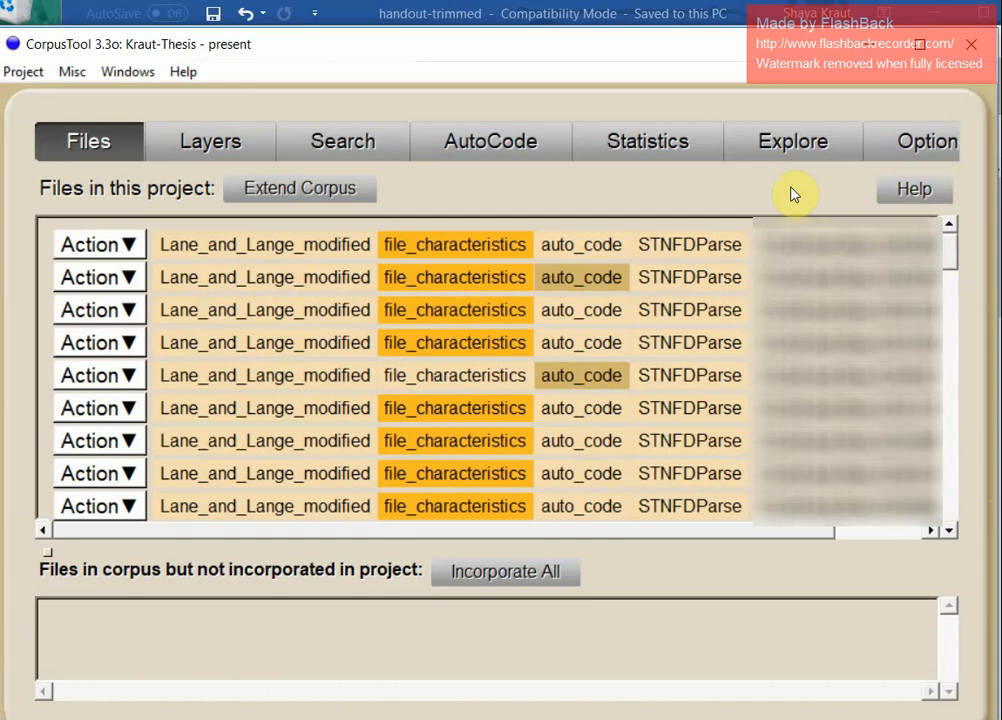
left_click(686, 252)
left_click(610, 250)
left_click(662, 254)
- Switch to Firefox and parse the English sentence "I love cats." with the online Stanford Parser
key("alt+Tab")
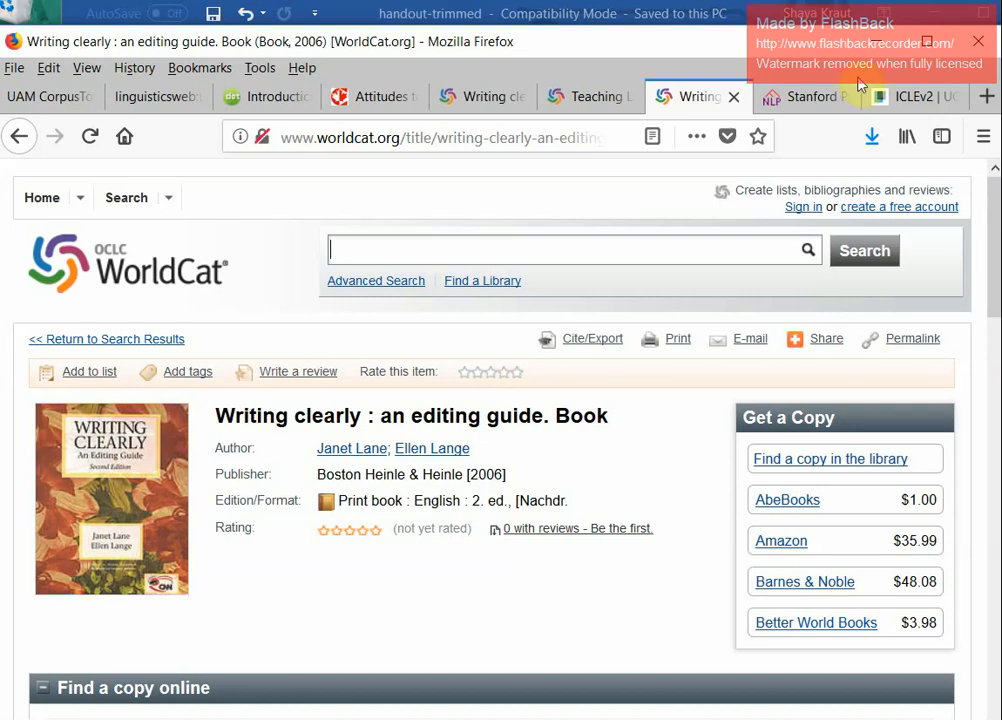
left_click(812, 106)
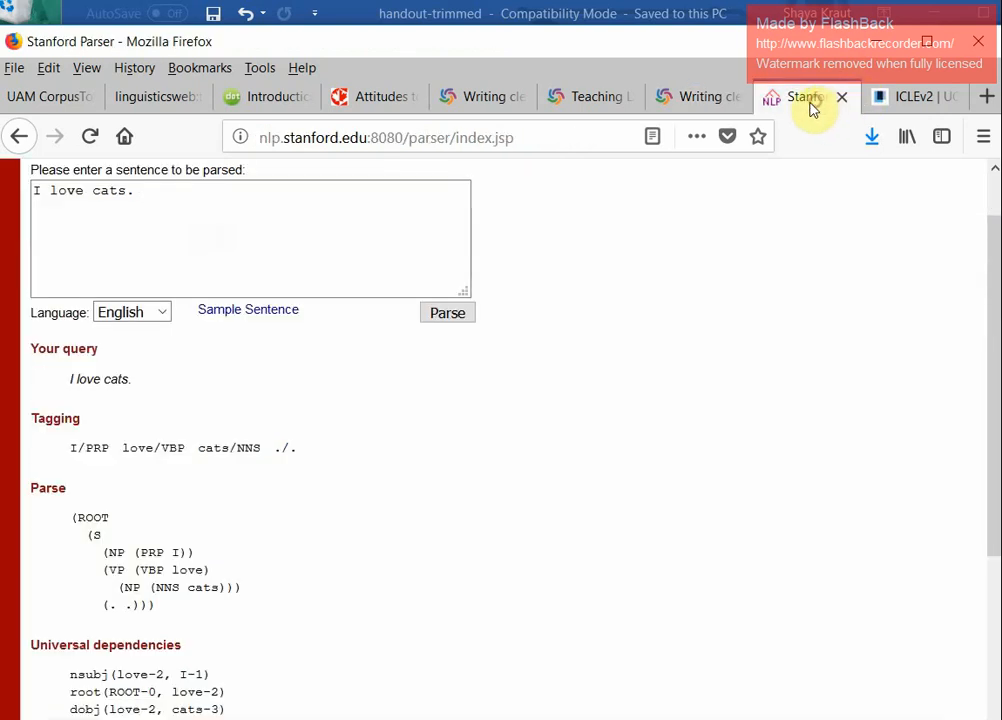
left_click(19, 136)
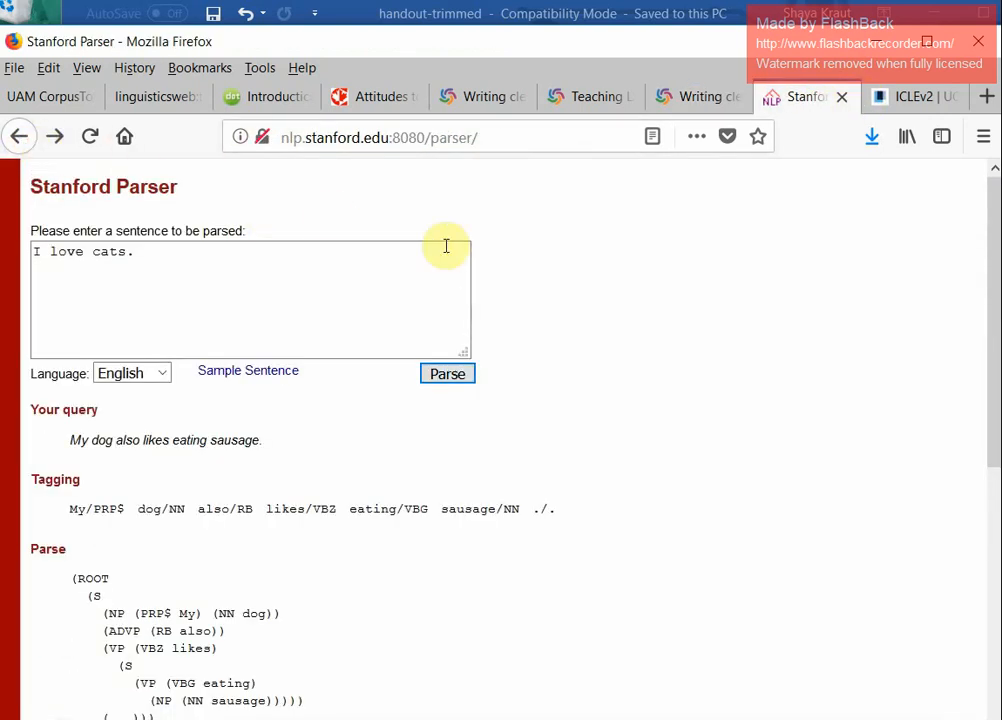
left_click(20, 137)
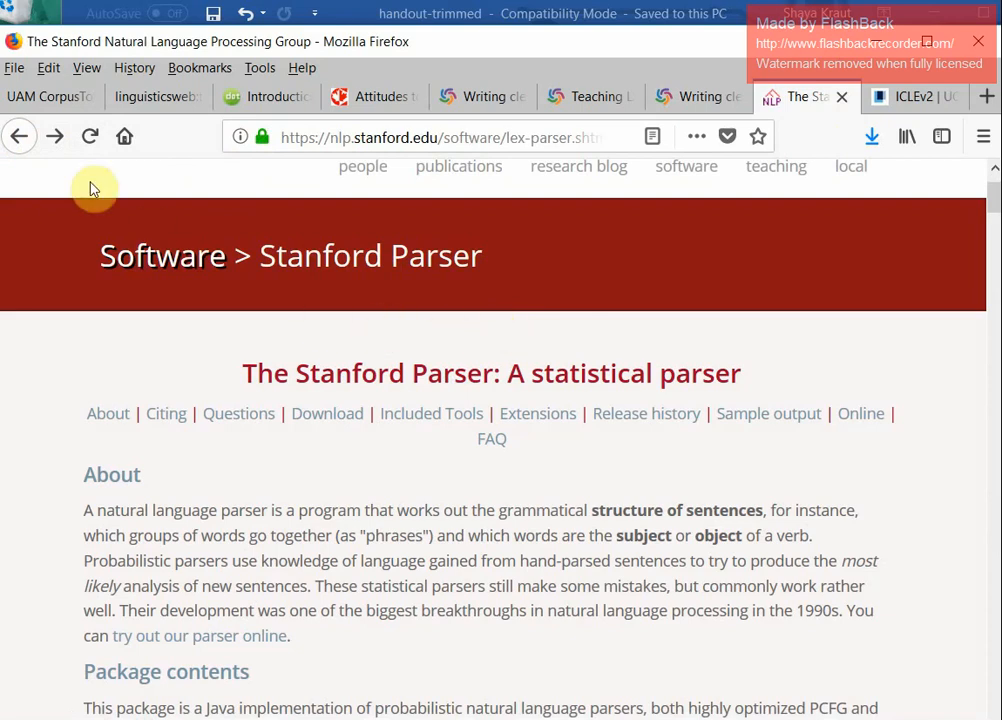
left_click(56, 136)
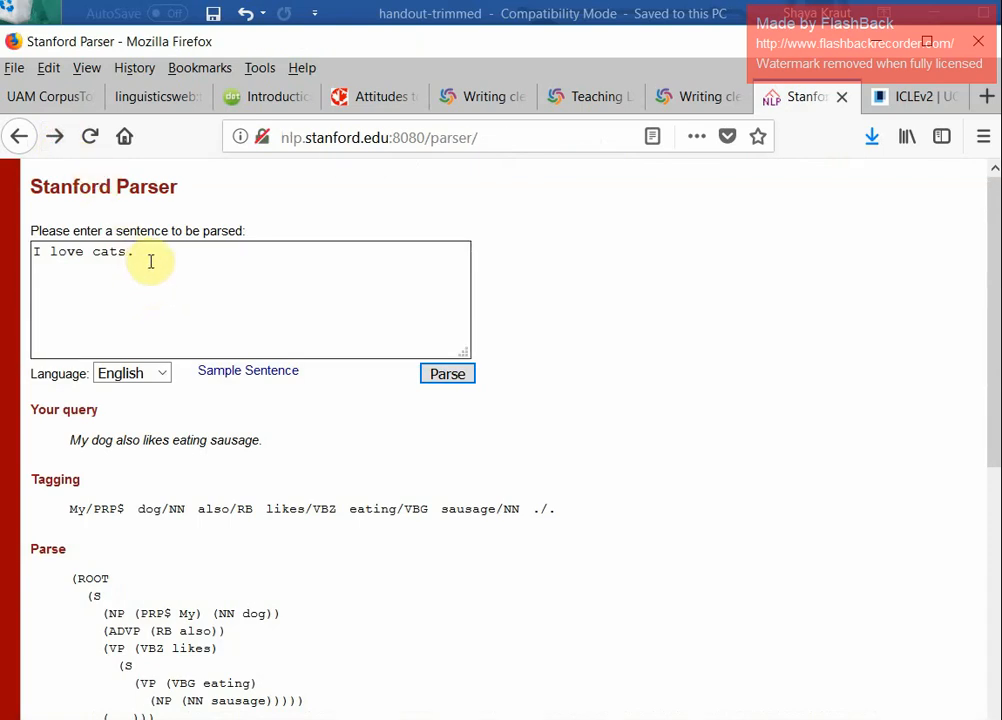
left_click(434, 372)
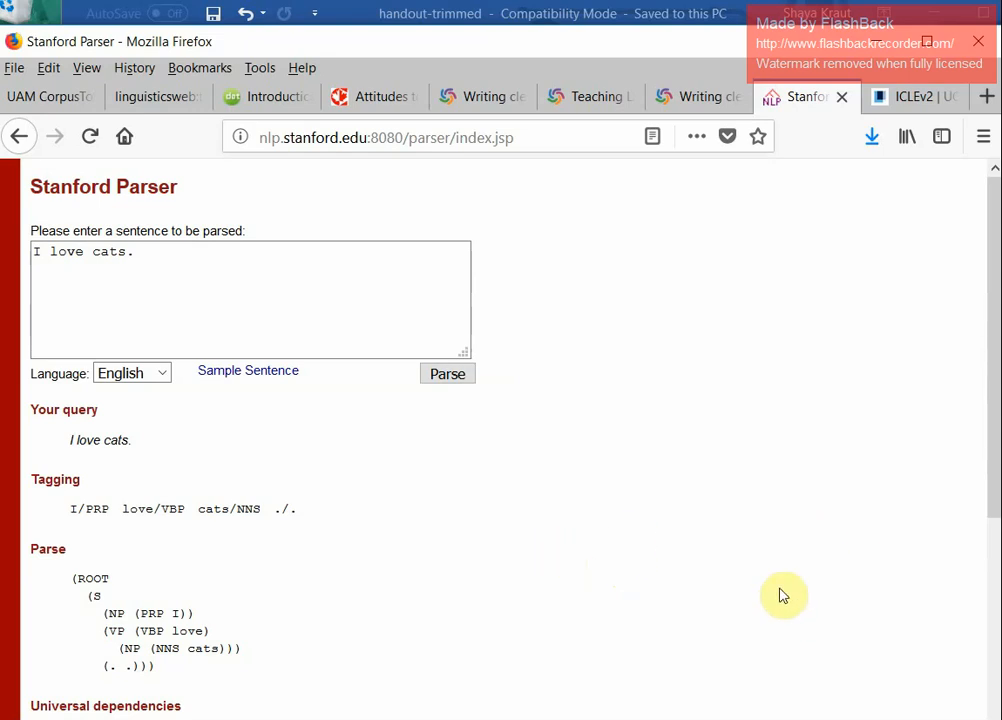
- Switch back to CorpusTool and view the annotation layers listed for each project file
left_click(700, 719)
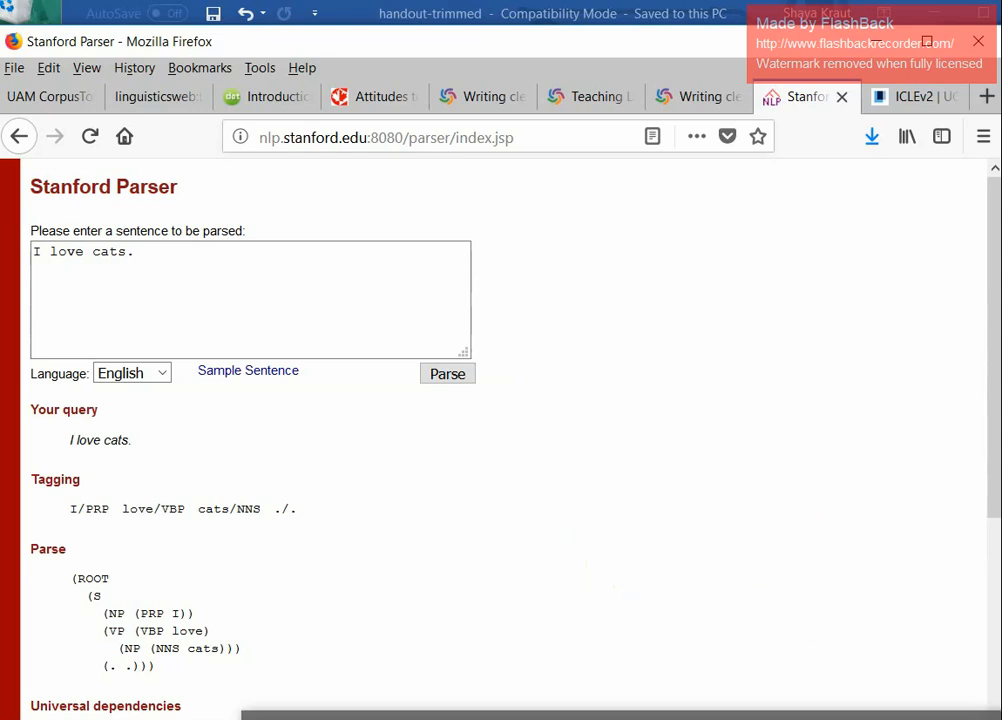
left_click(800, 717)
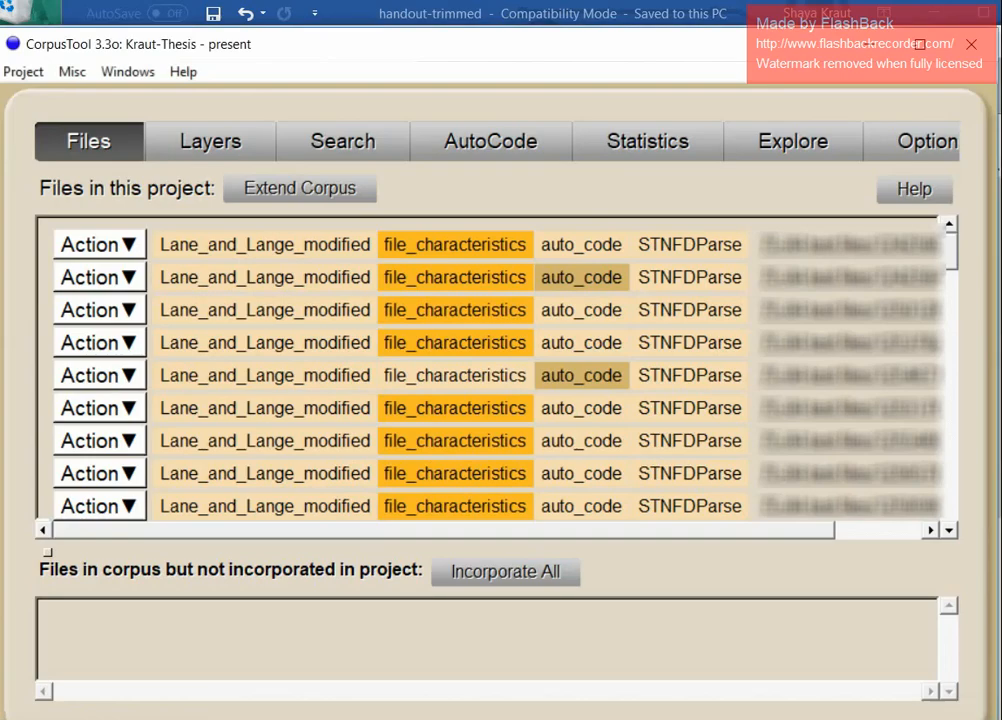
left_click(596, 420)
- Switch to Firefox and view the WorldCat record for the book "Writing clearly: an editing guide"
key("alt+Tab")
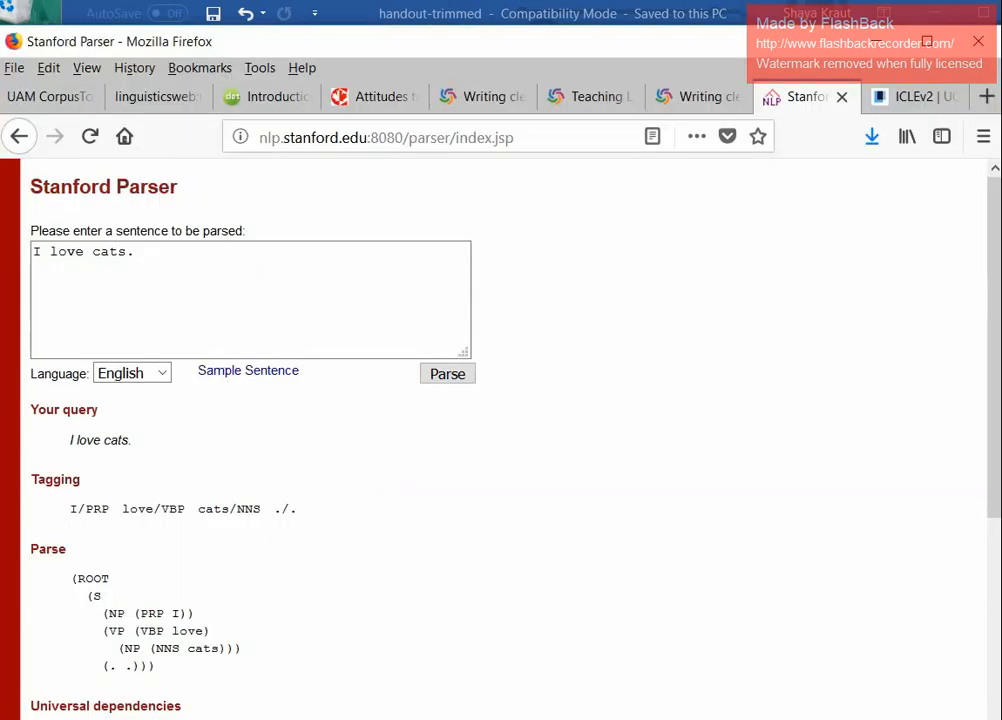
left_click(692, 94)
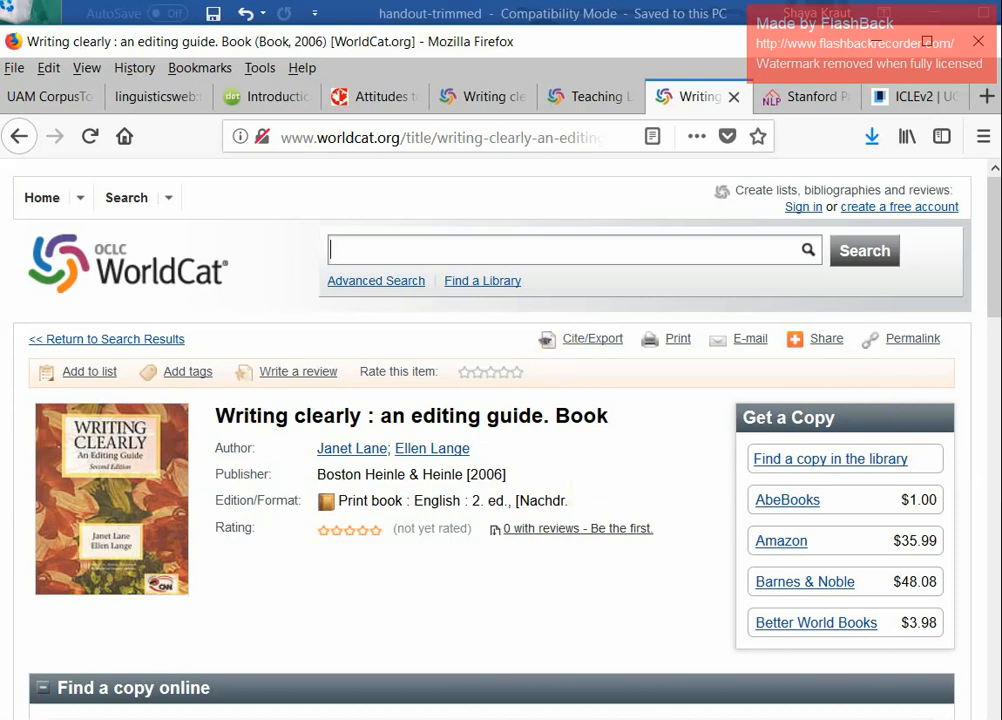
- Return to CorpusTool and open the coding scheme of the Lane_and_Lange_modified layer
left_click(713, 719)
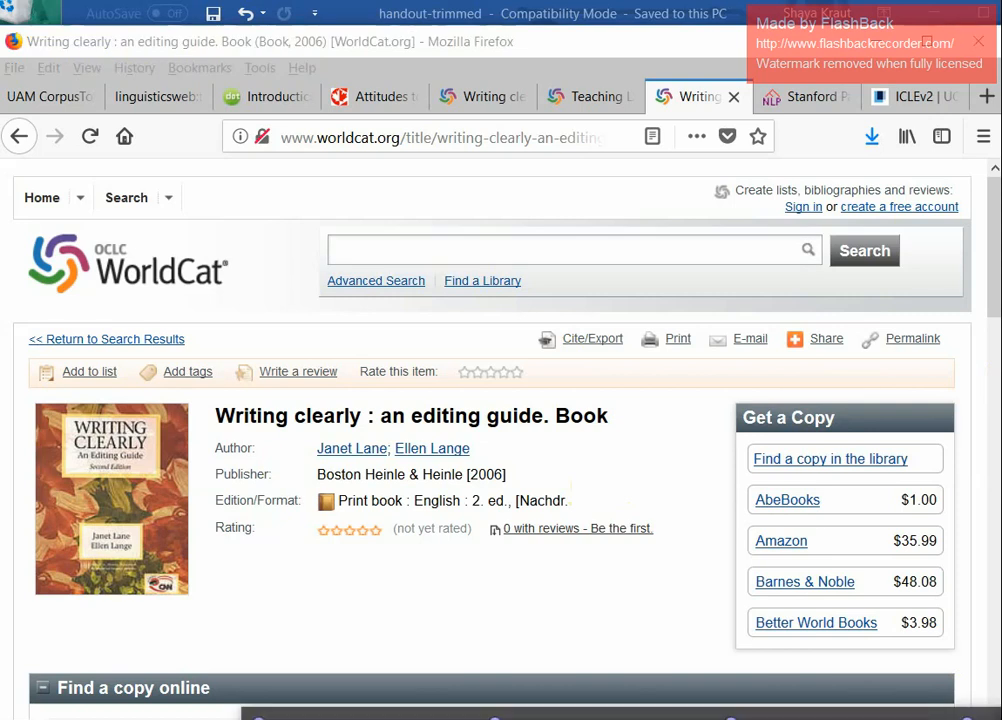
left_click(953, 719)
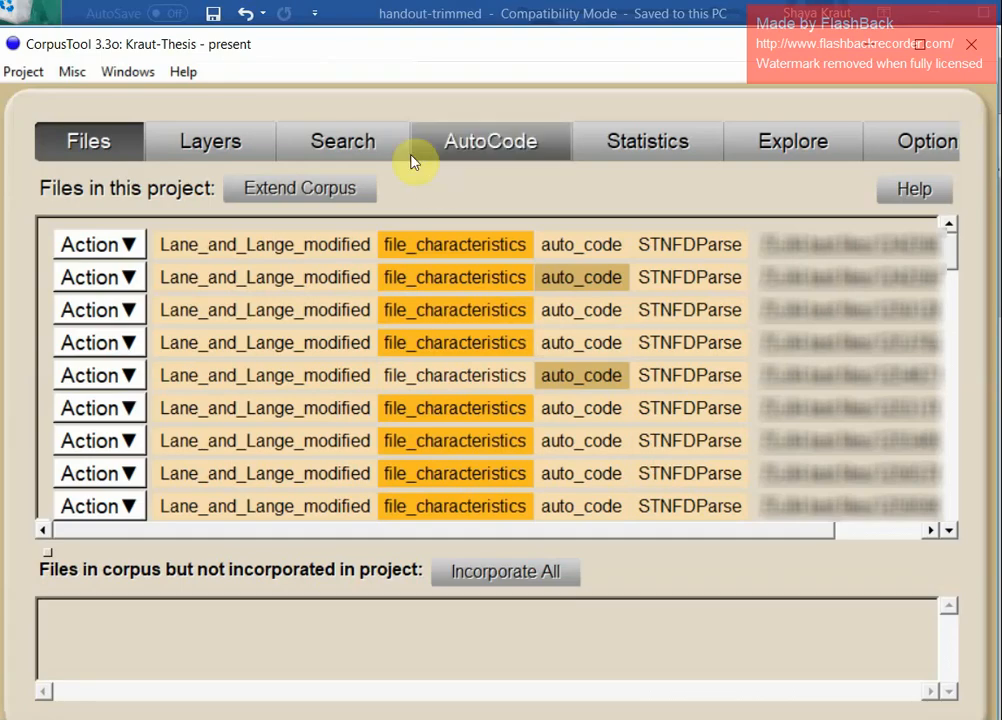
left_click(249, 148)
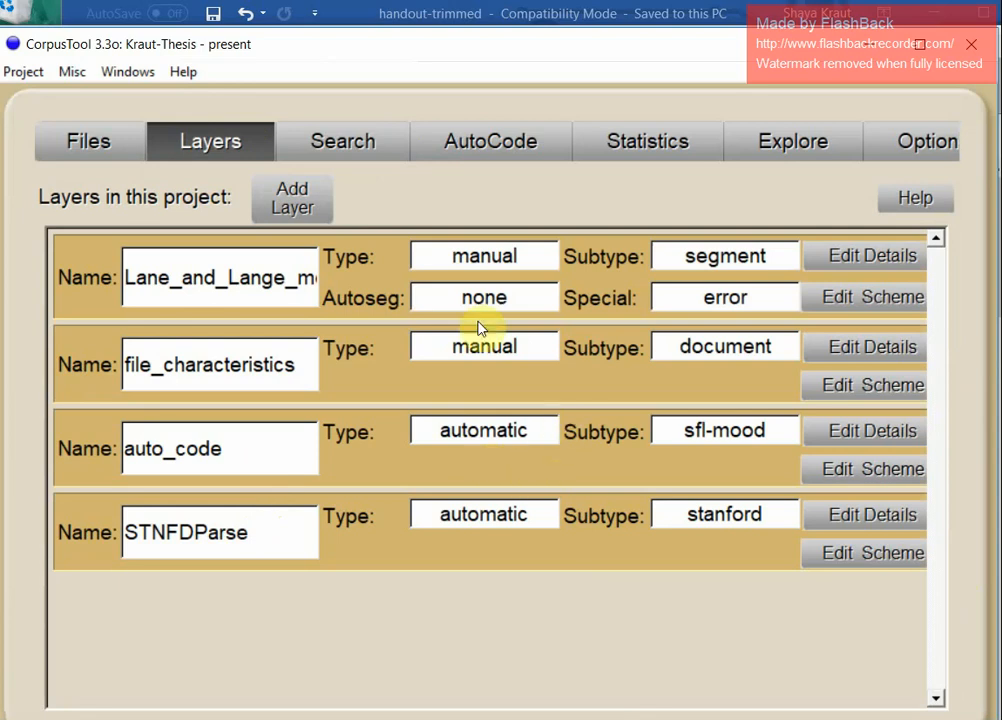
left_click(866, 296)
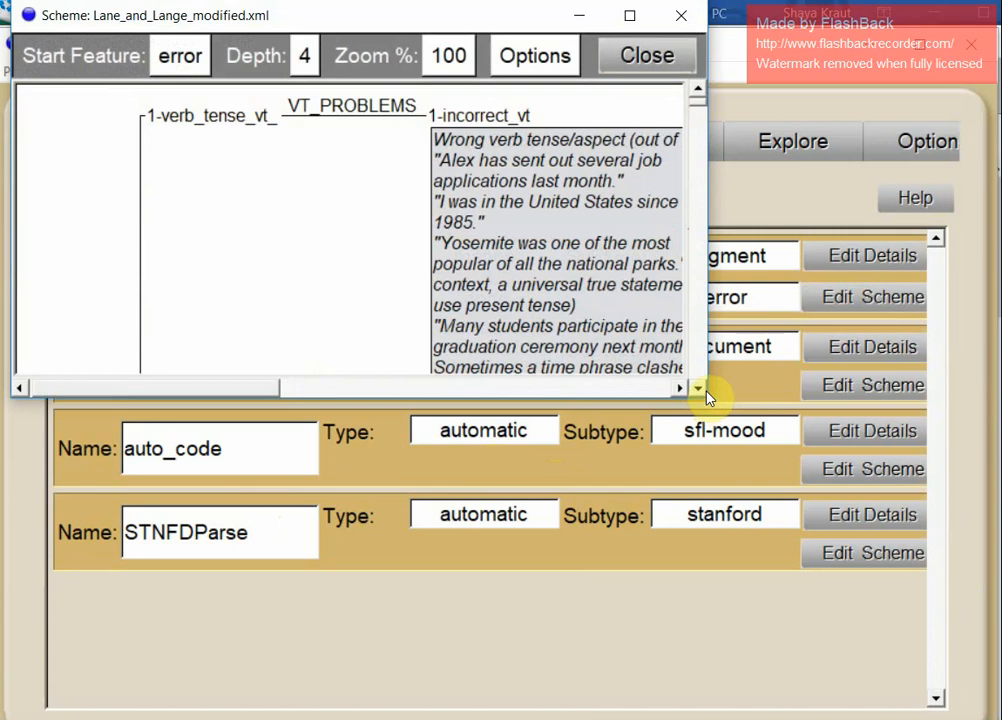
- Enlarge the scheme window, set its zoom to 50%, examine the error categories and their notes, and close the scheme
left_click_drag(707, 334, 919, 334)
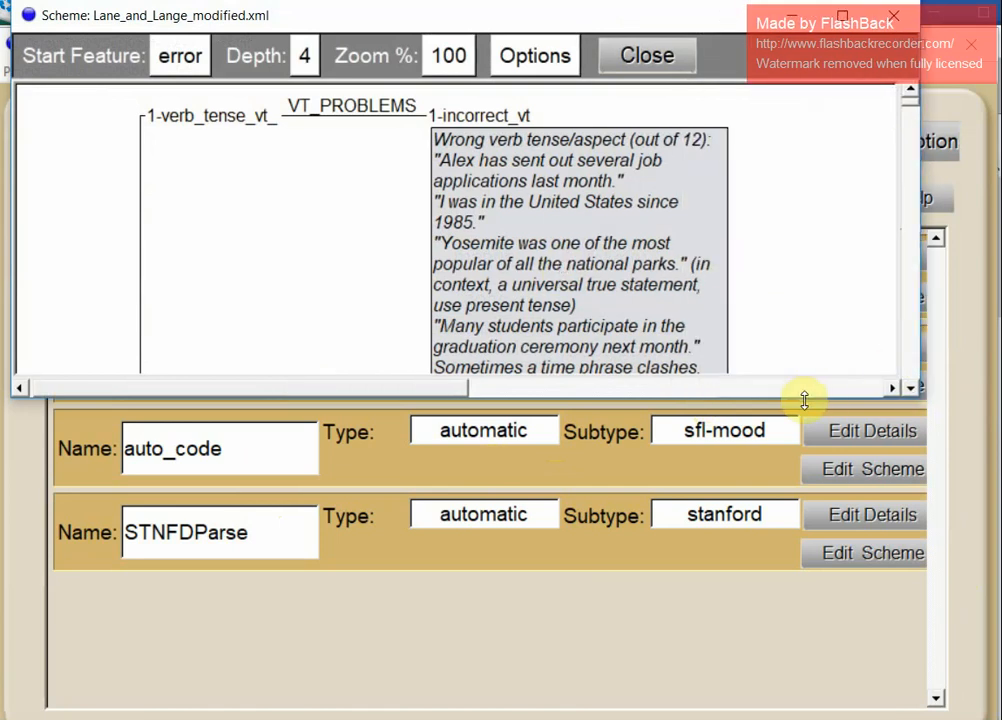
left_click_drag(803, 396, 799, 645)
left_click(432, 53)
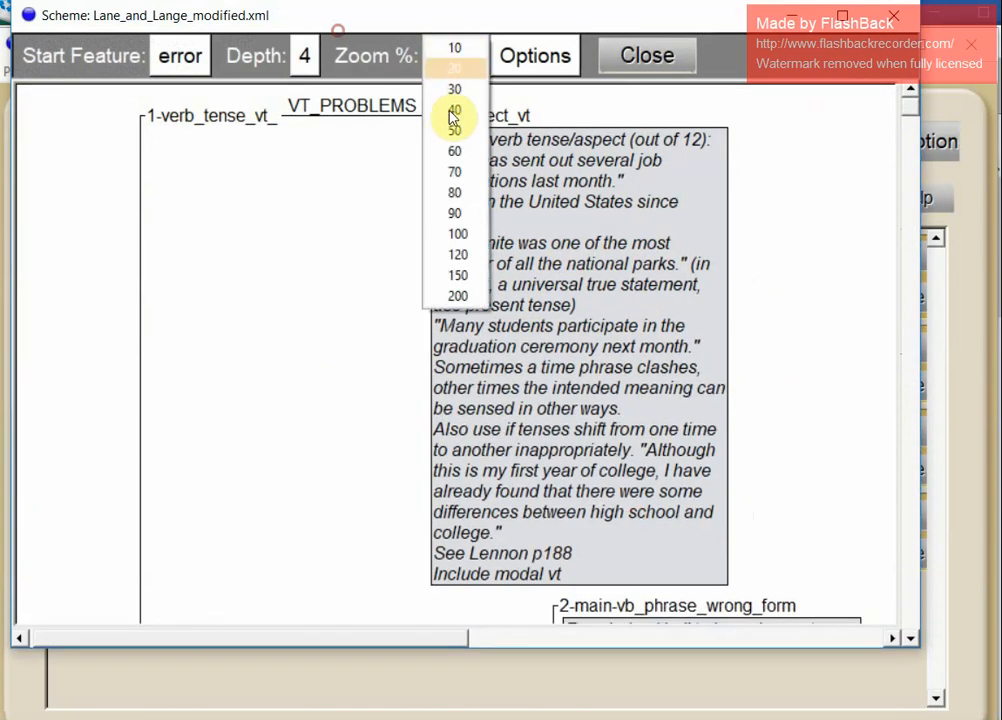
left_click(458, 134)
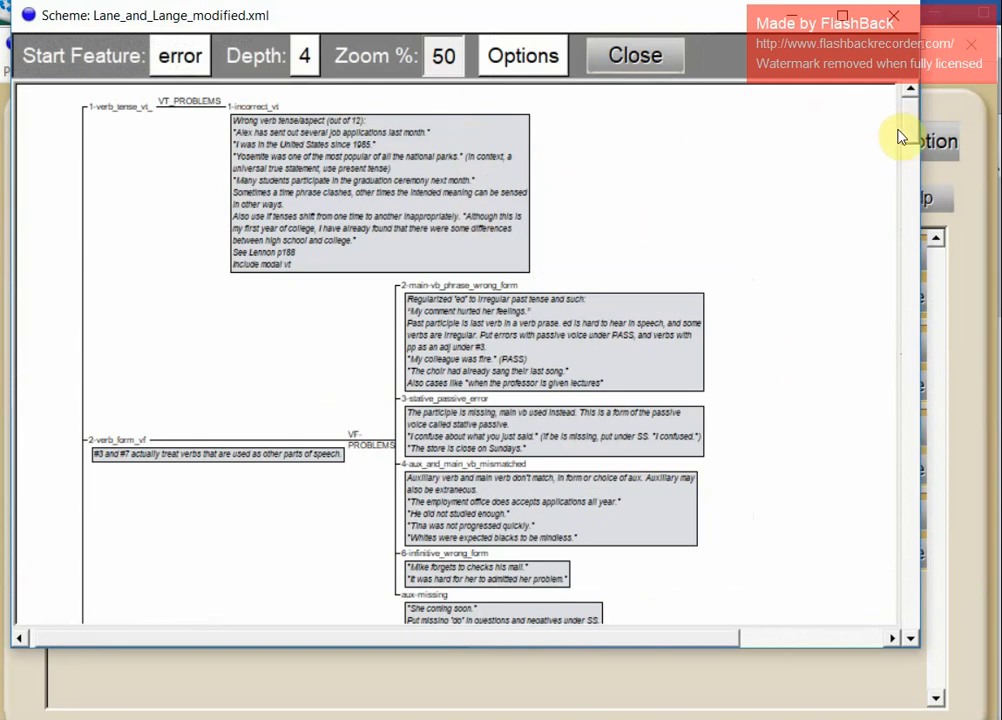
scroll(913, 152, "down", 10)
left_click_drag(913, 176, 908, 393)
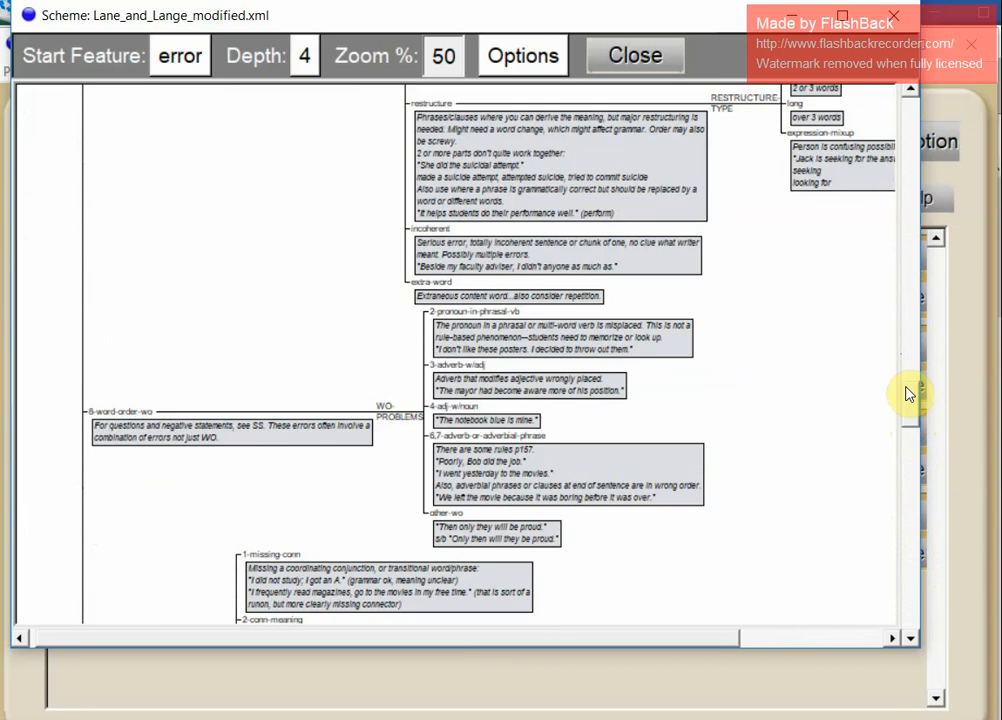
left_click(636, 56)
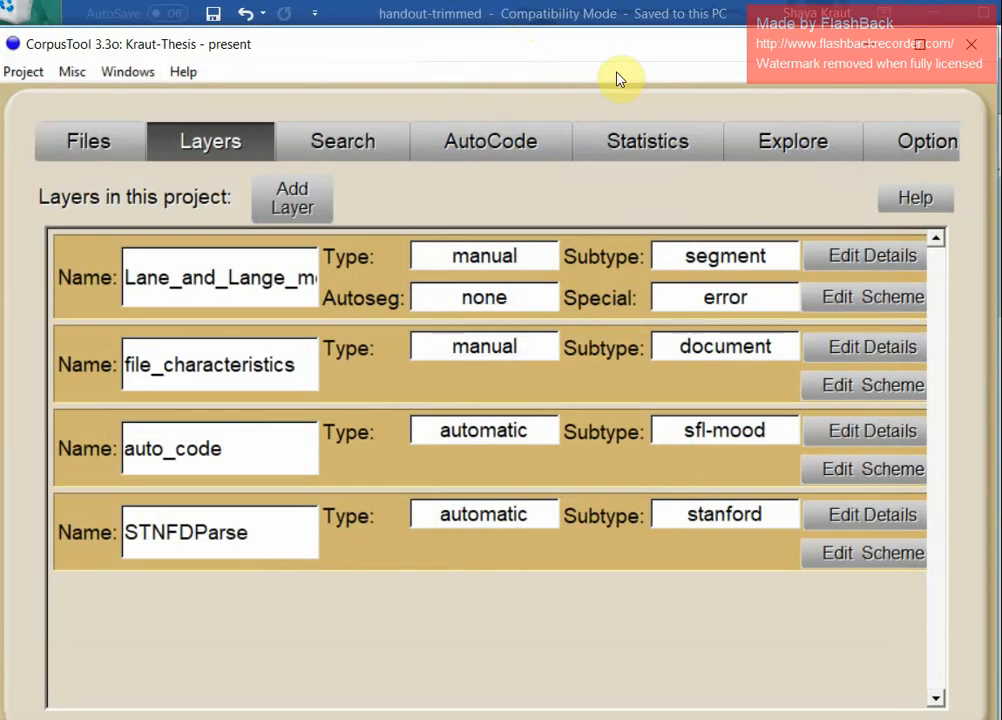
- Show the Feature Coding statistics for the error unit, describing a dataset with global counting
left_click(643, 143)
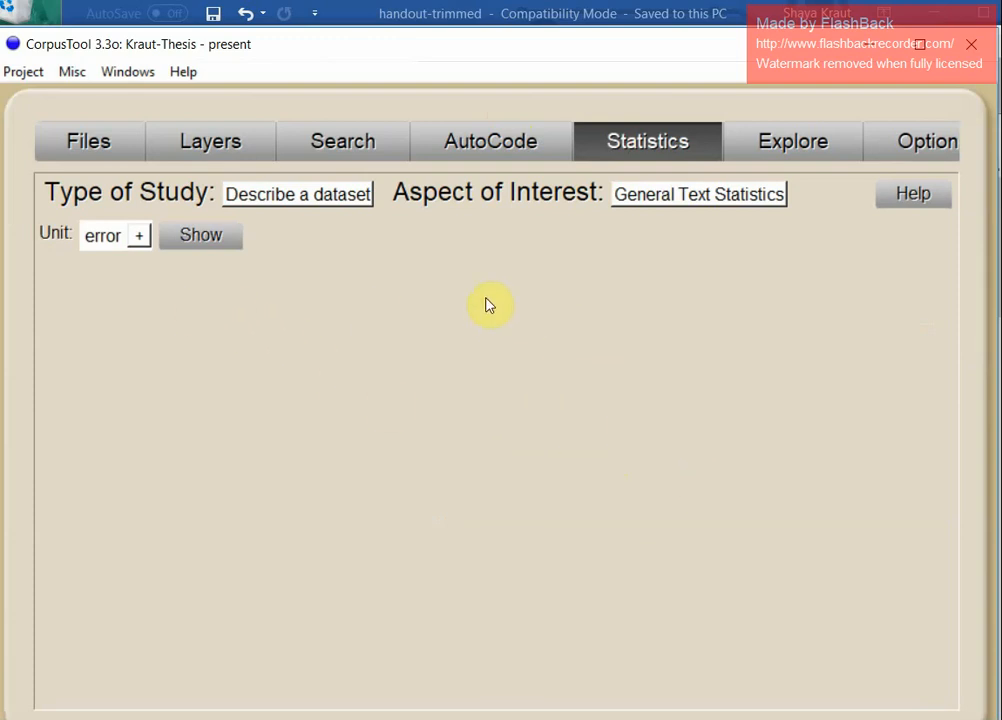
left_click(300, 195)
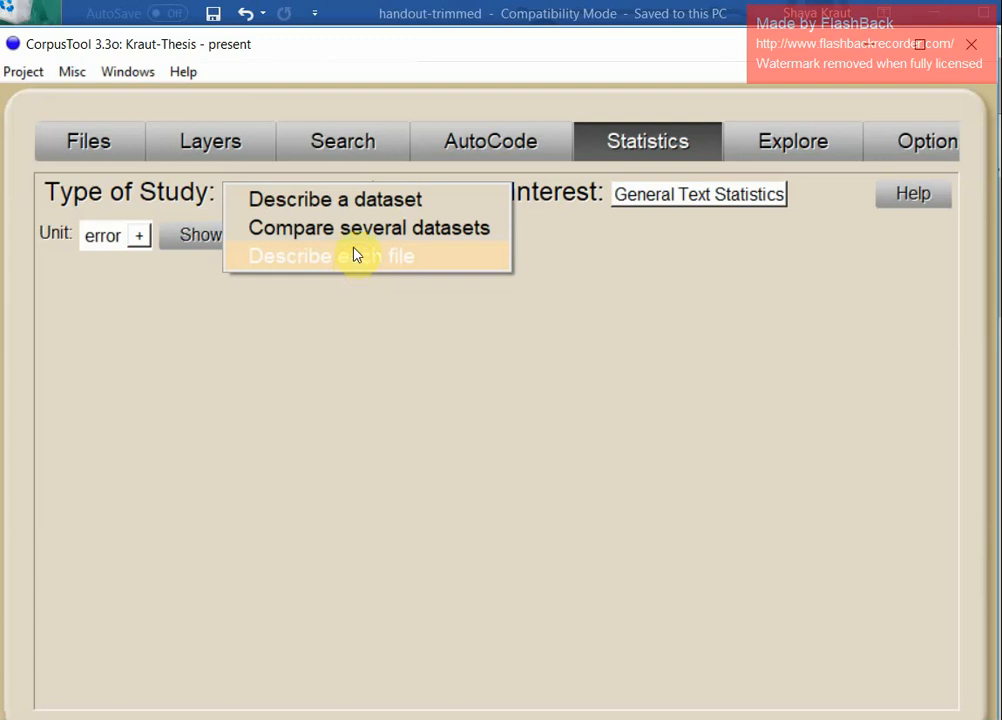
left_click(283, 161)
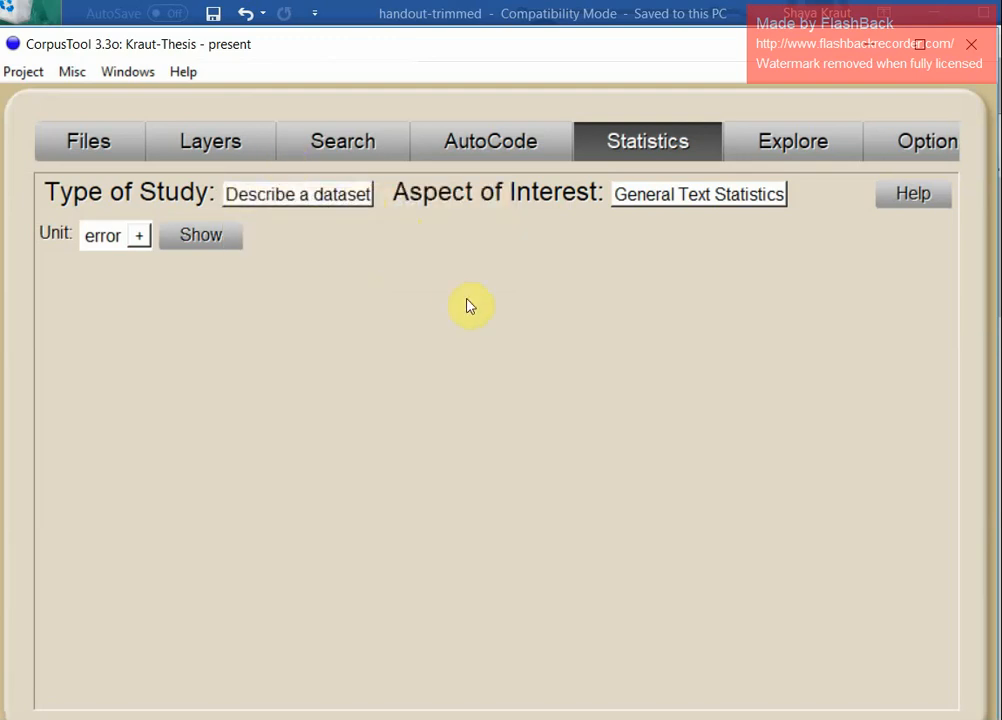
left_click(710, 204)
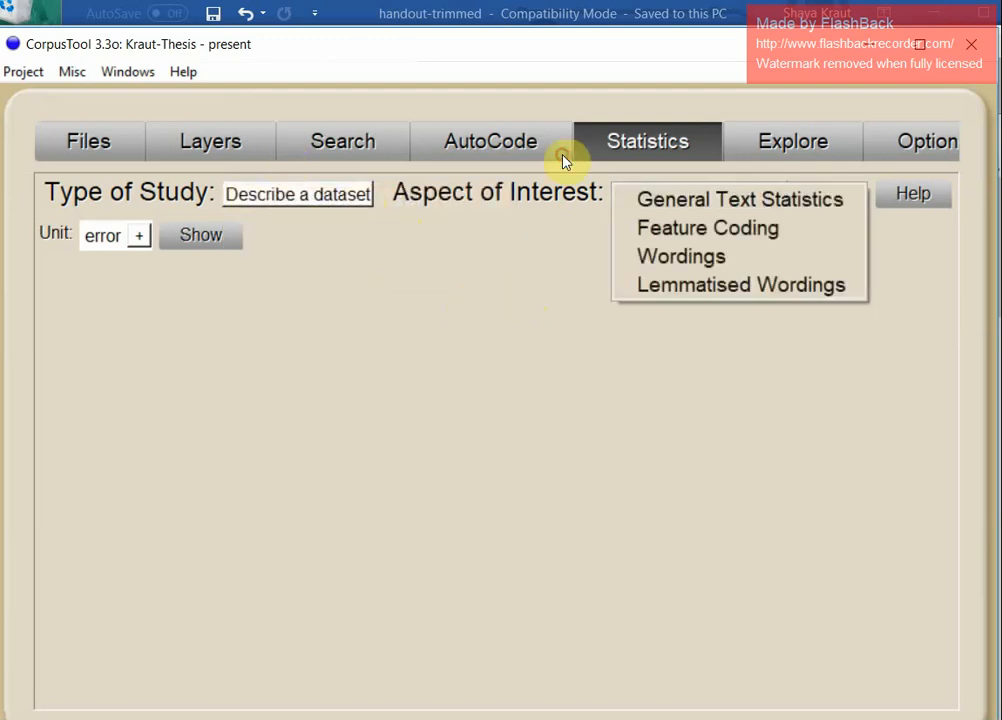
left_click(795, 237)
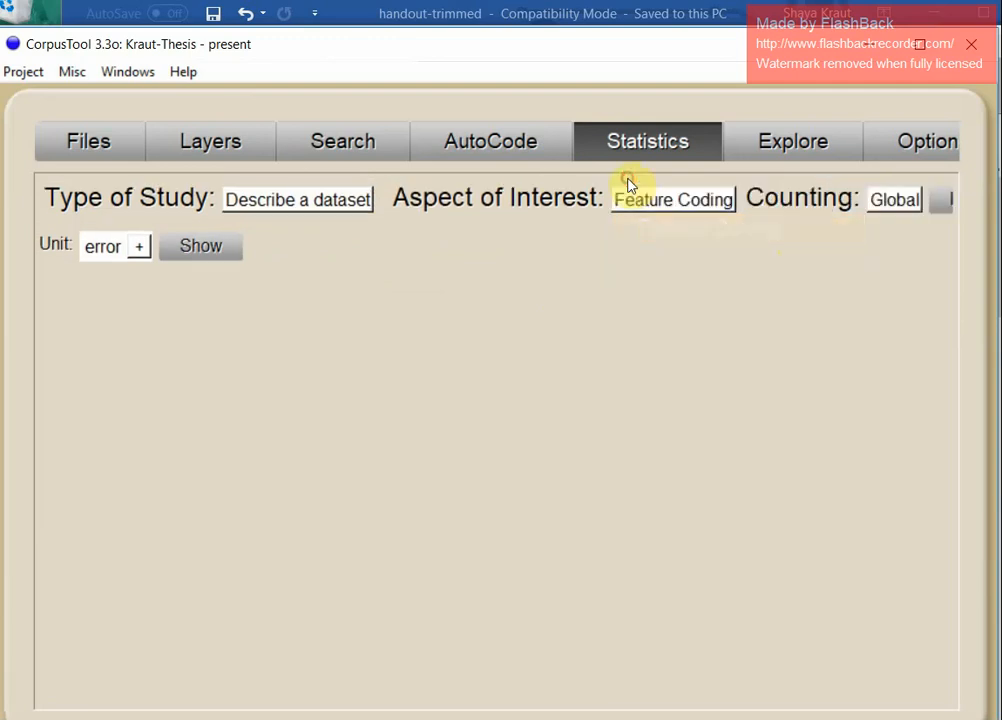
left_click(201, 250)
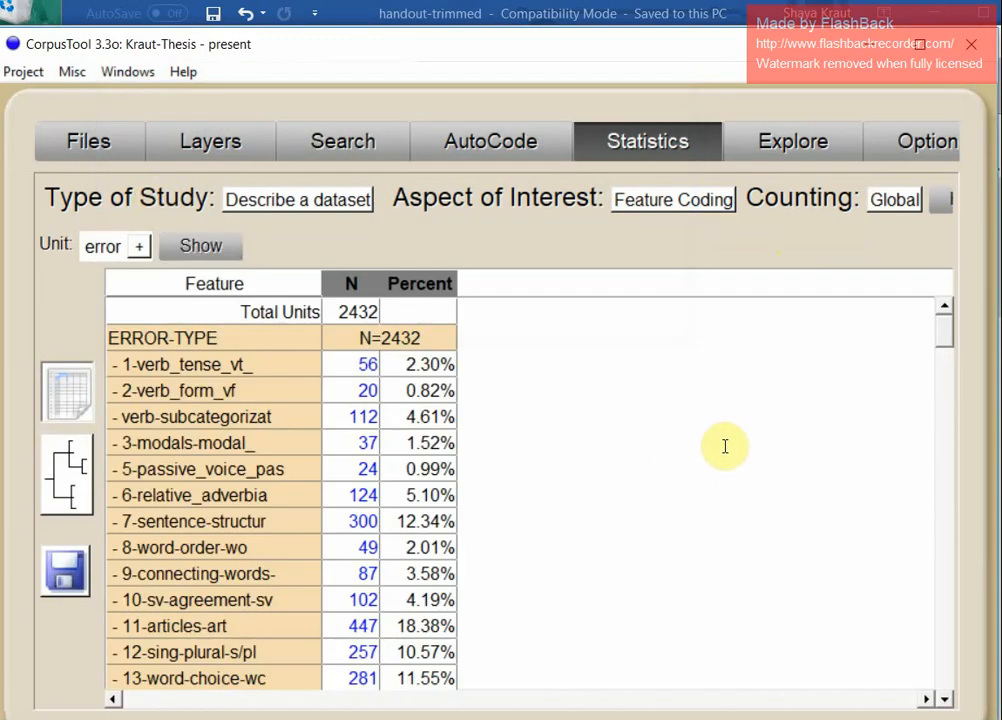
- Examine the error frequencies in the statistics table, from the main error types to the verb form and verb subcategorization subtypes
scroll(946, 342, "down", 1)
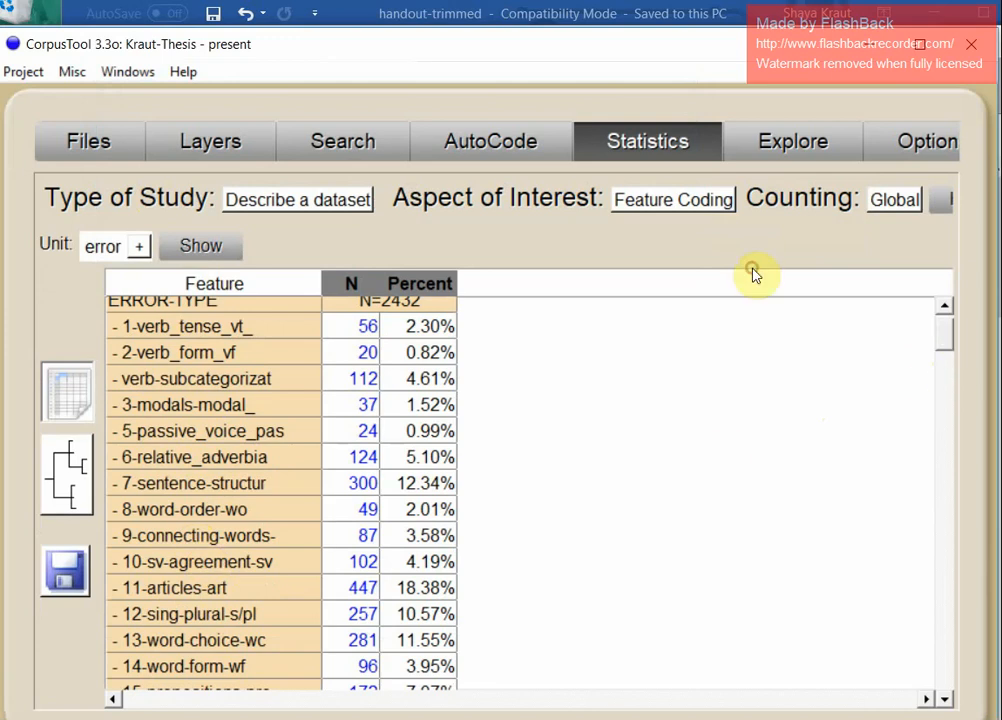
scroll(948, 347, "down", 2)
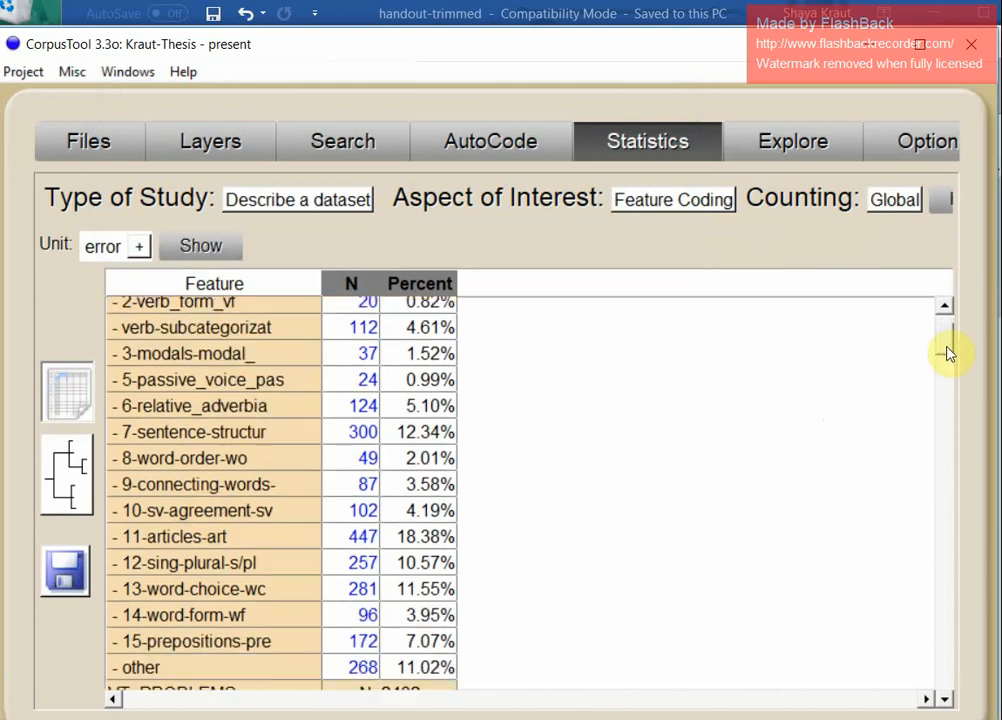
scroll(948, 347, "up", 3)
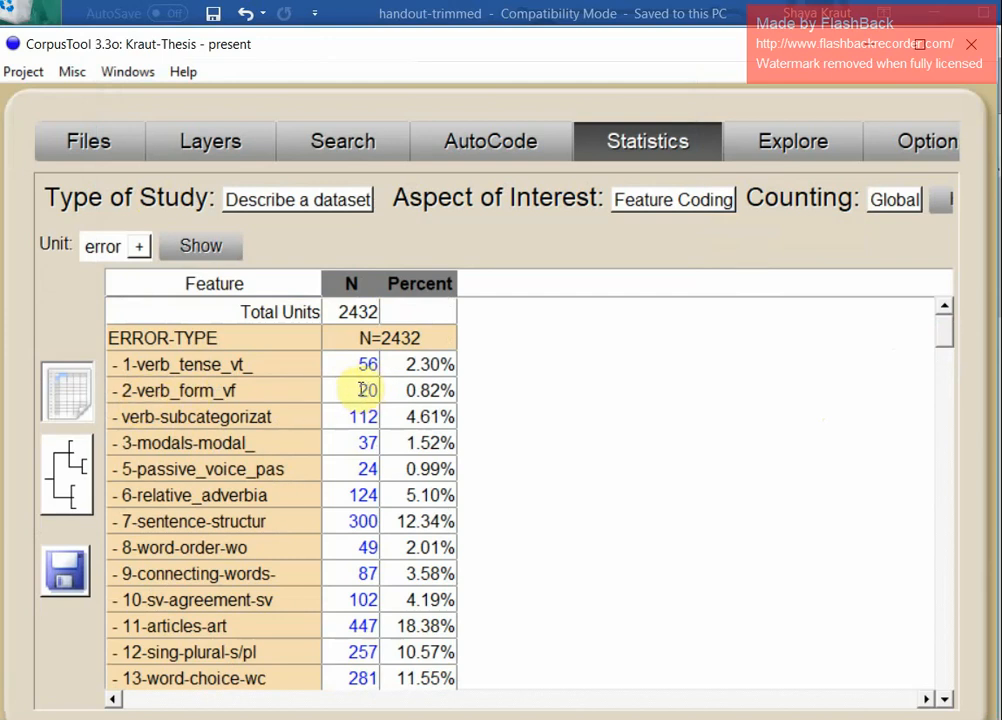
left_click(749, 263)
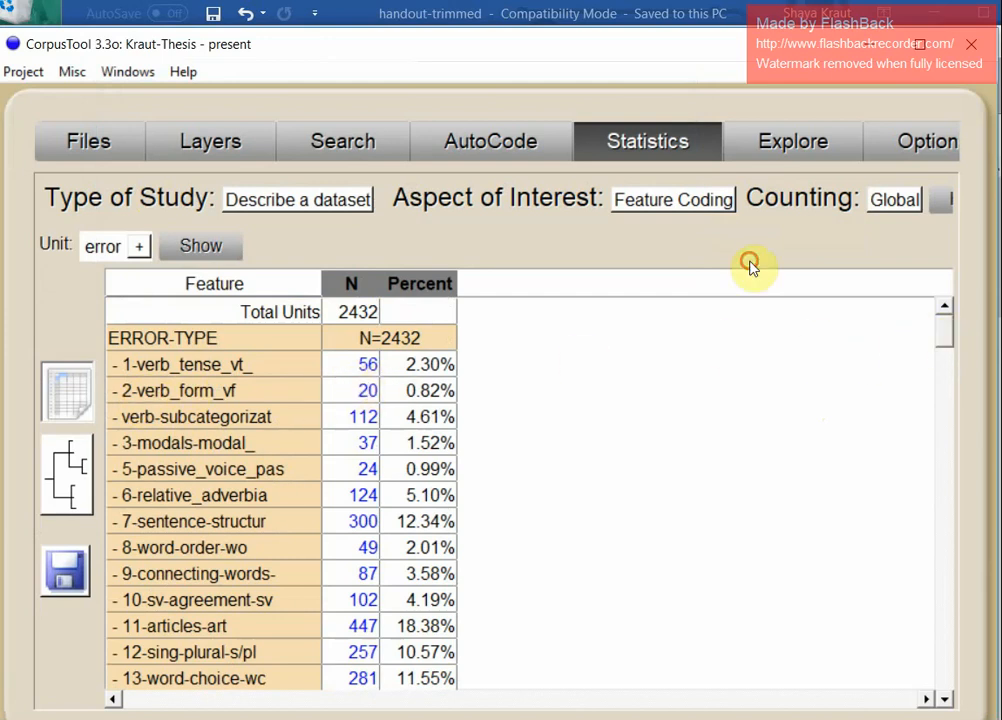
left_click_drag(945, 330, 945, 370)
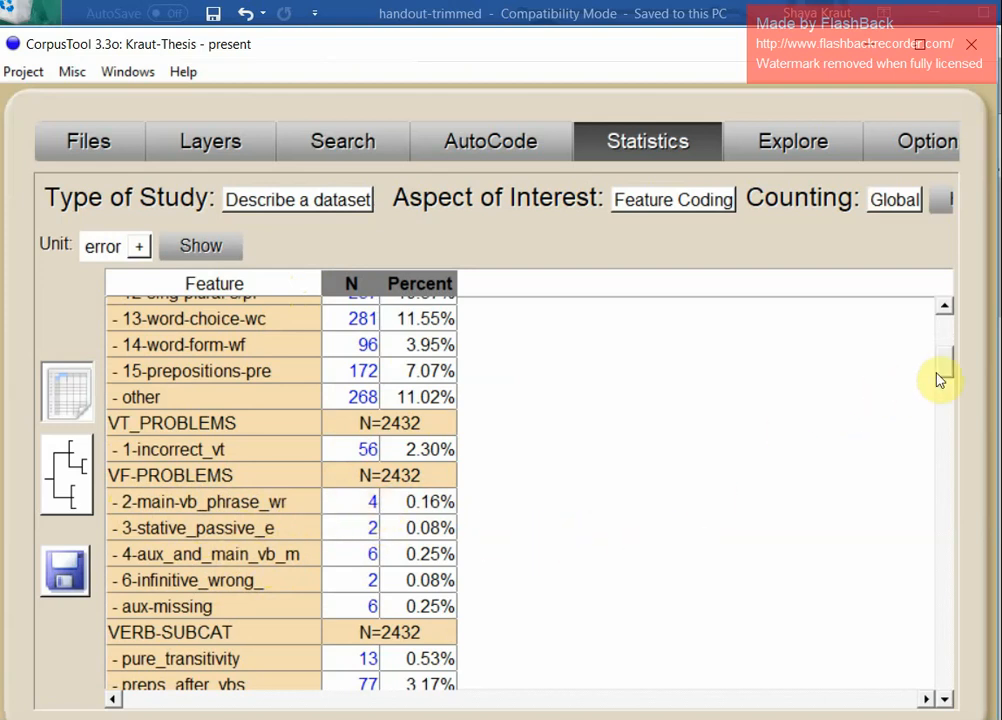
left_click_drag(939, 376, 942, 337)
left_click_drag(941, 349, 949, 378)
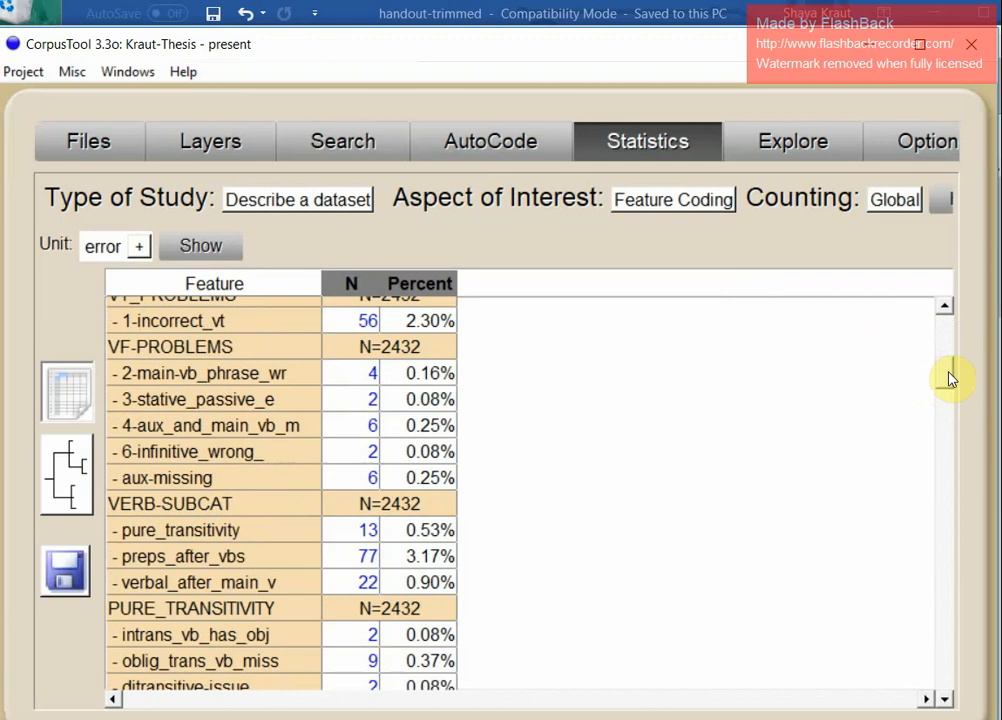
left_click_drag(949, 378, 949, 383)
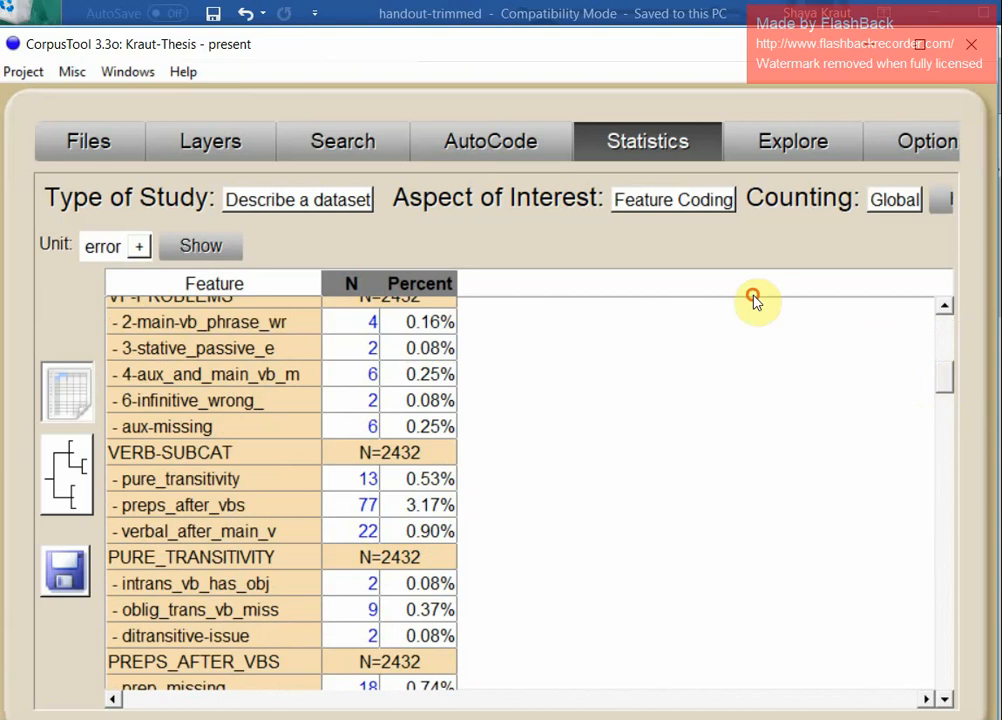
- List the text segments coded as pure_transitivity and view the coded words with their surrounding context
left_click(369, 479)
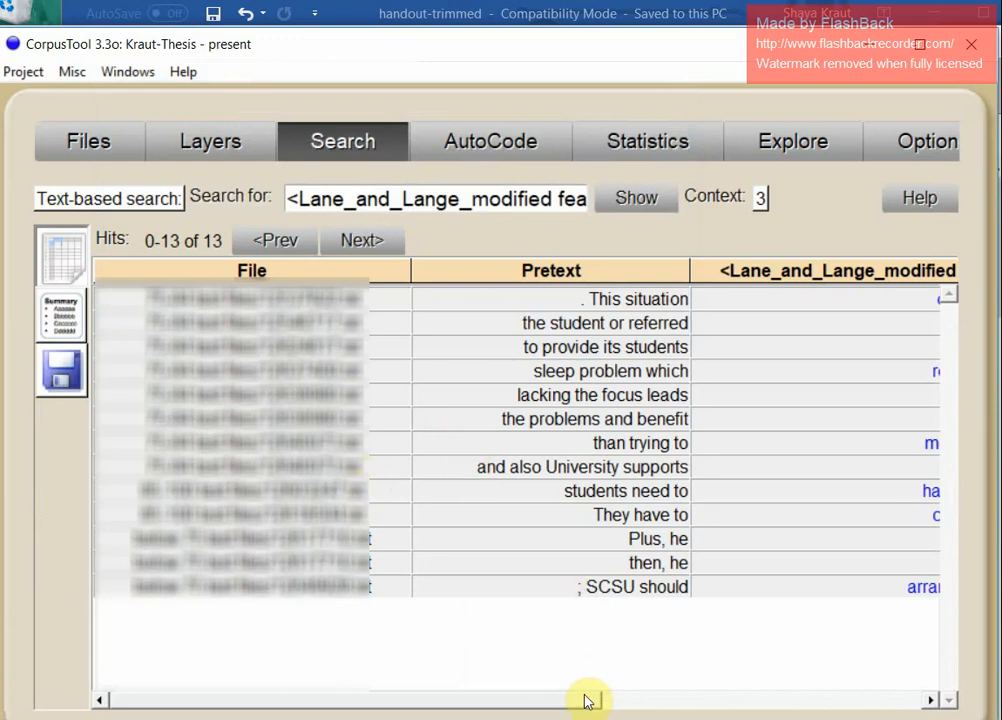
left_click_drag(592, 702, 772, 707)
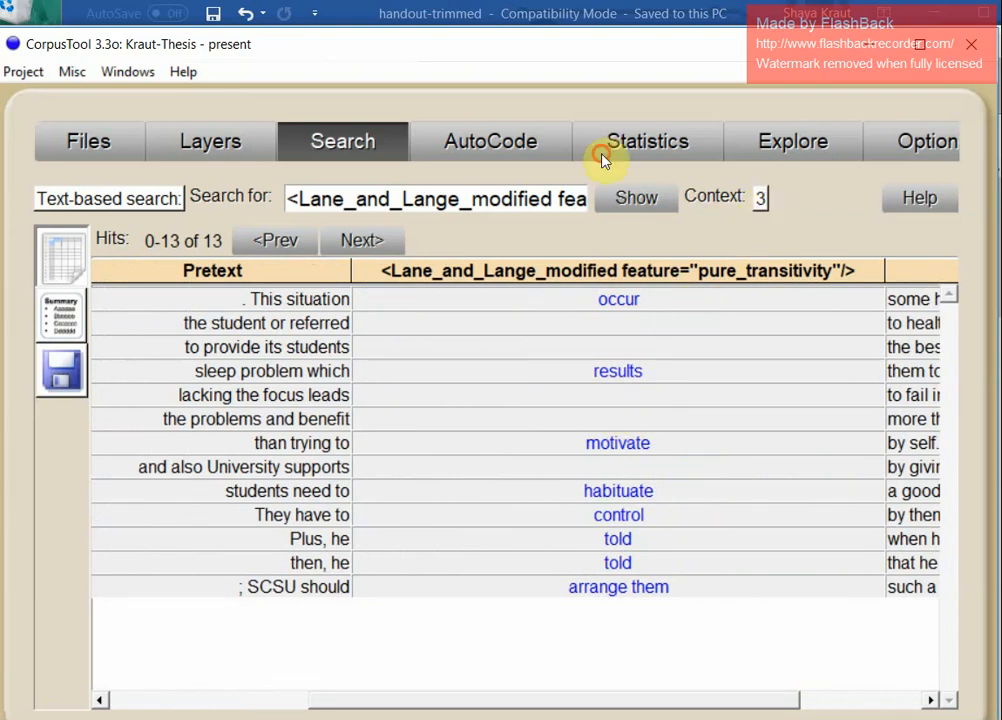
- Widen the context of the pure_transitivity search to 9, rerun it, and view the coded words with the text around them
left_click(761, 197)
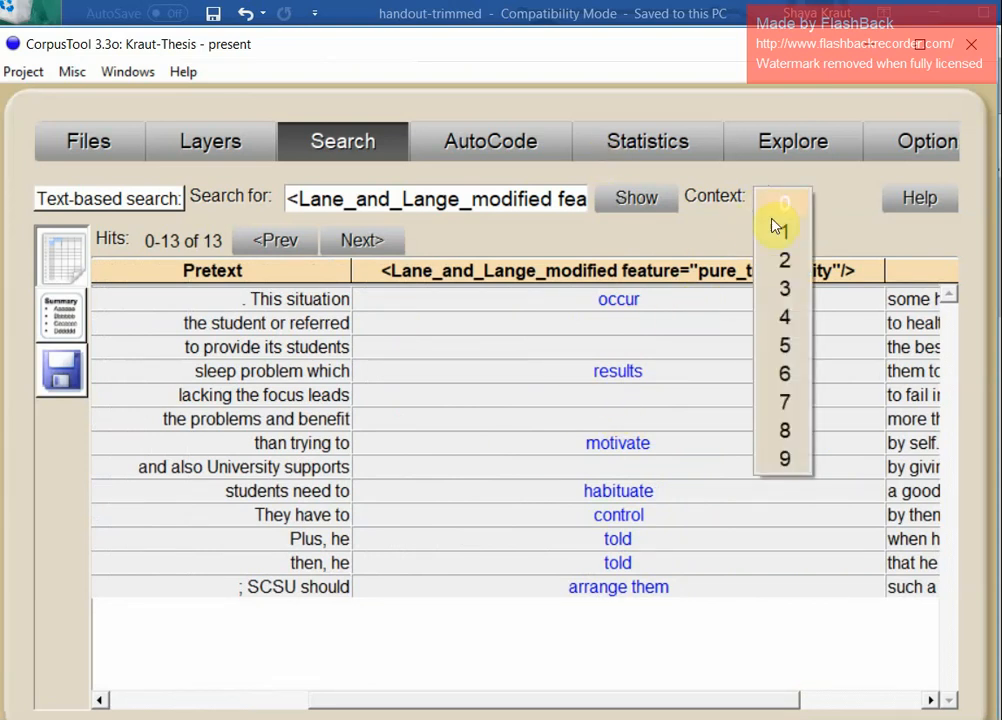
left_click(781, 462)
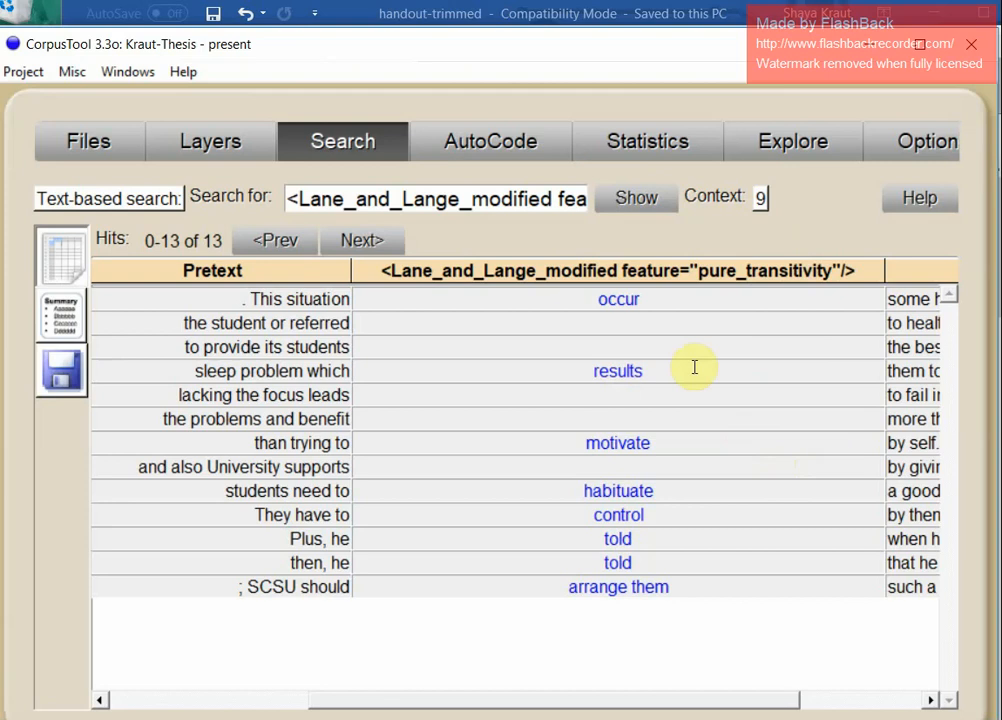
left_click(641, 199)
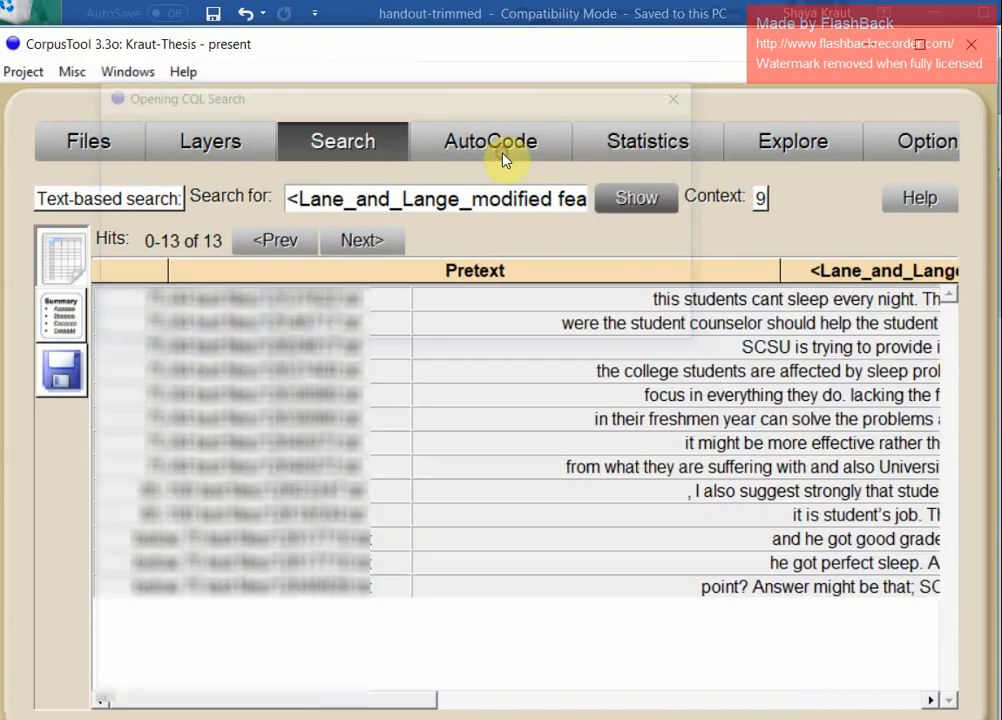
left_click_drag(425, 707, 719, 708)
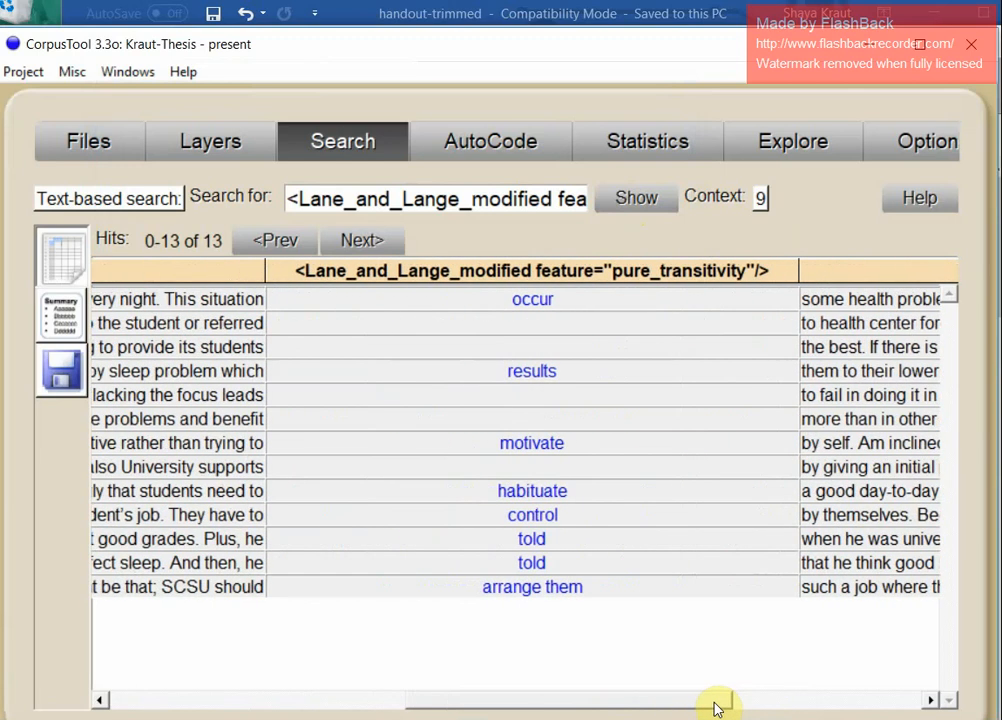
left_click_drag(716, 708, 712, 708)
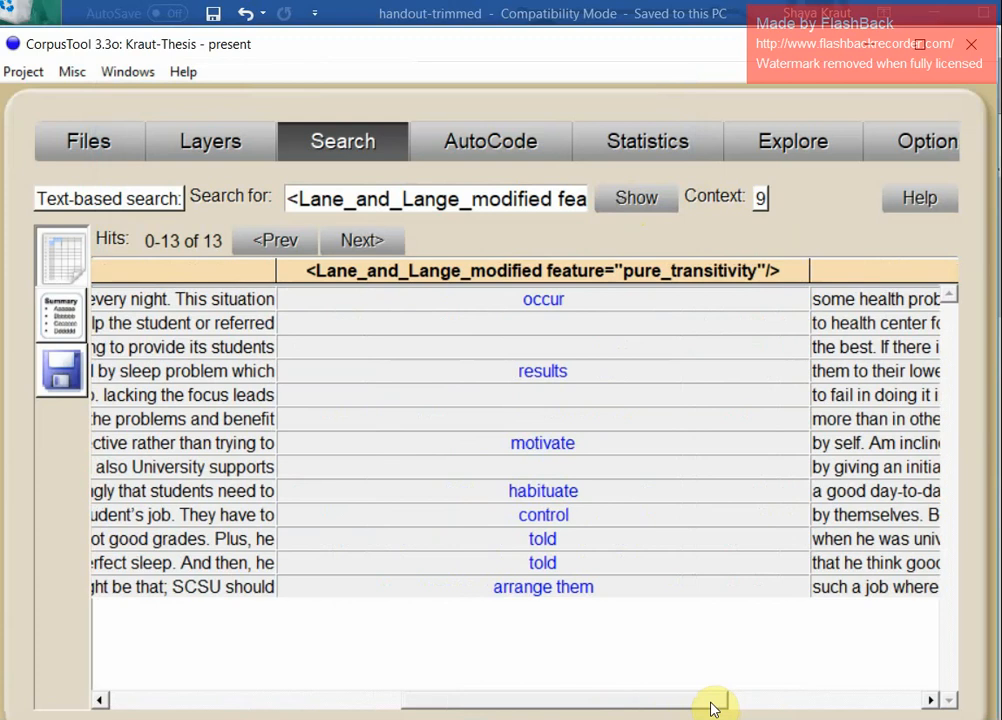
left_click_drag(712, 708, 713, 707)
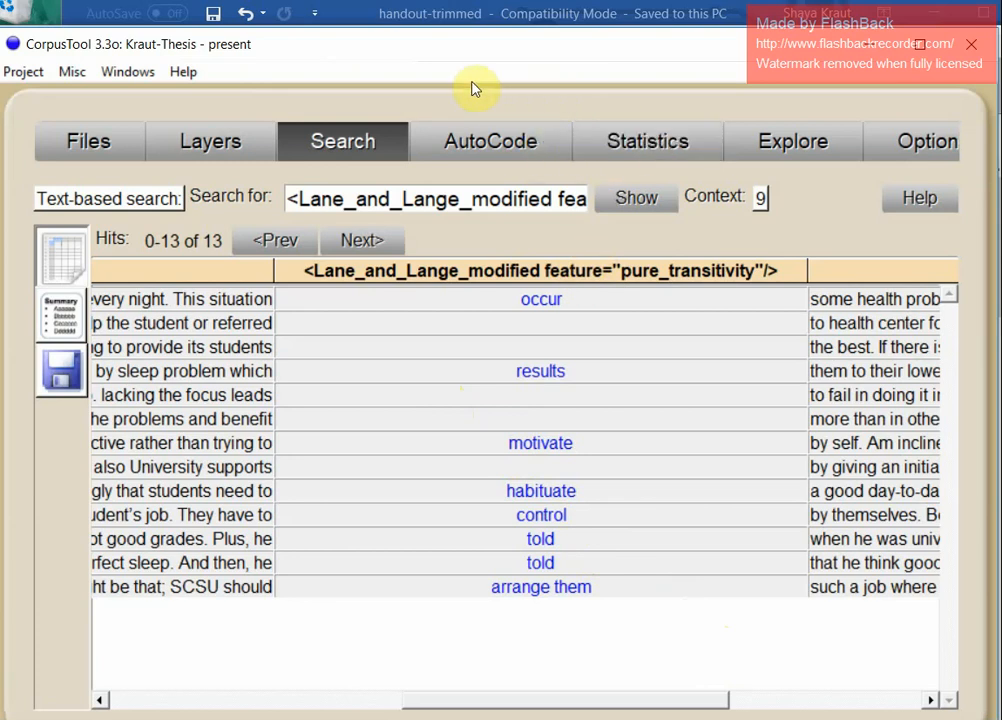
- Return to the error statistics, view the main error types, and change the type of study to Compare several datasets
left_click(612, 152)
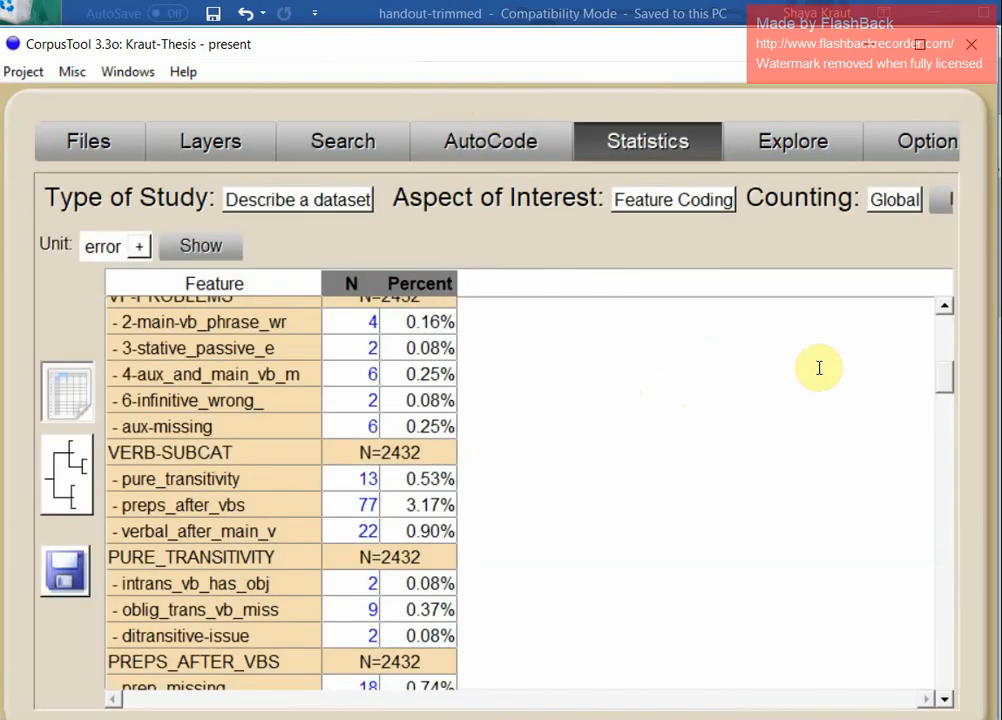
left_click_drag(943, 377, 943, 325)
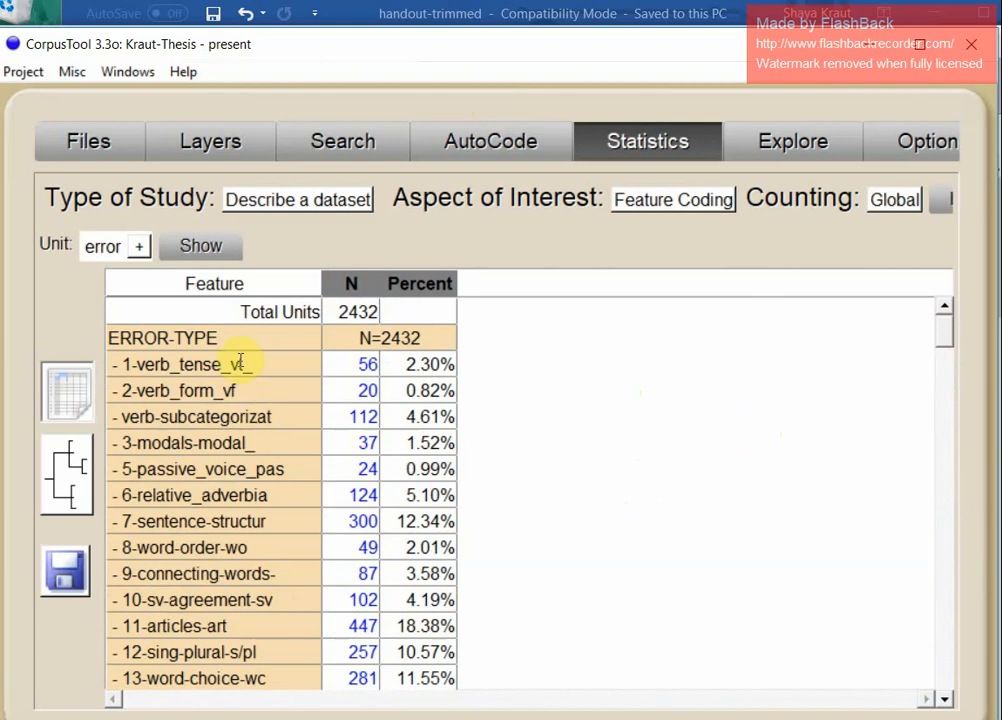
left_click(322, 200)
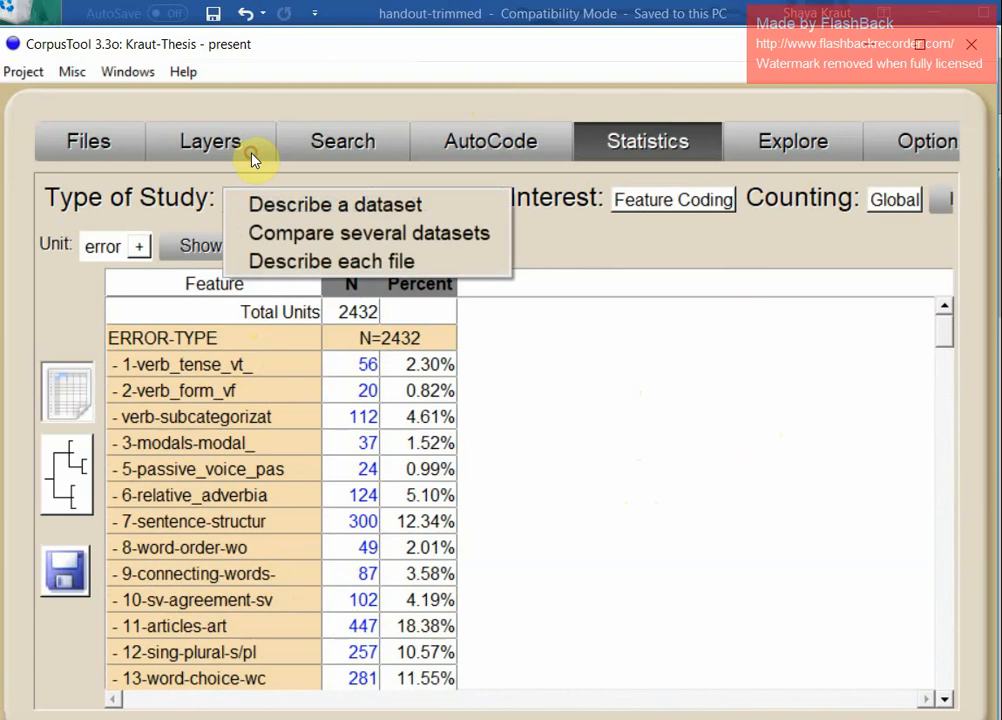
left_click(365, 236)
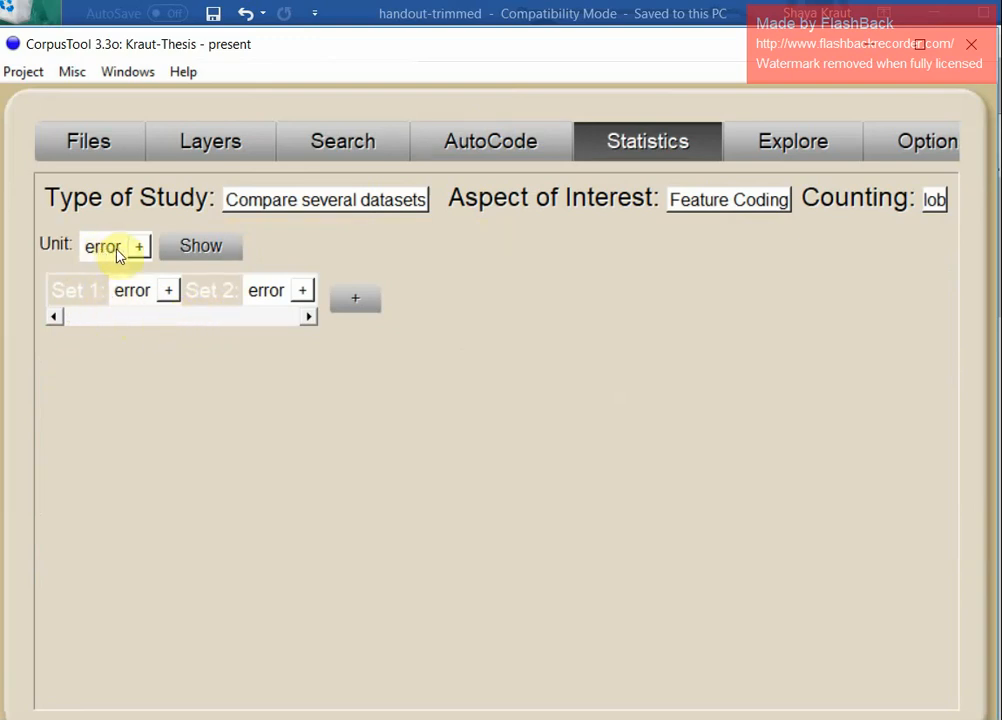
- Define Set 1 as hindi and Set 2 as french from file_characteristics, declining to create sets for the other features in the system
left_click(204, 250)
left_click(130, 289)
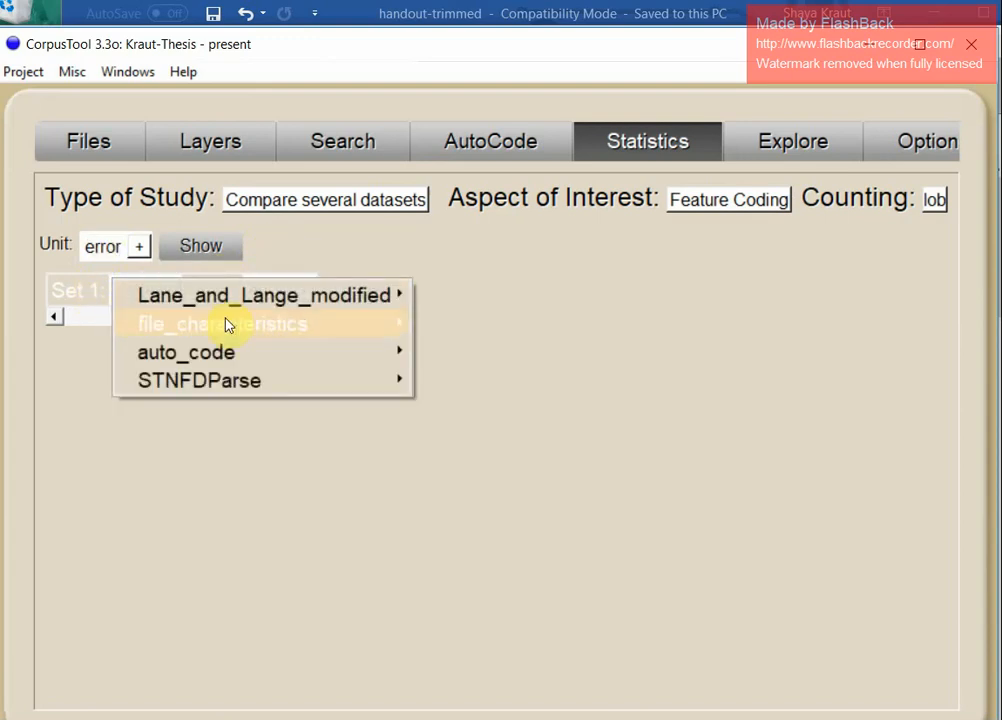
mouse_move(240, 334)
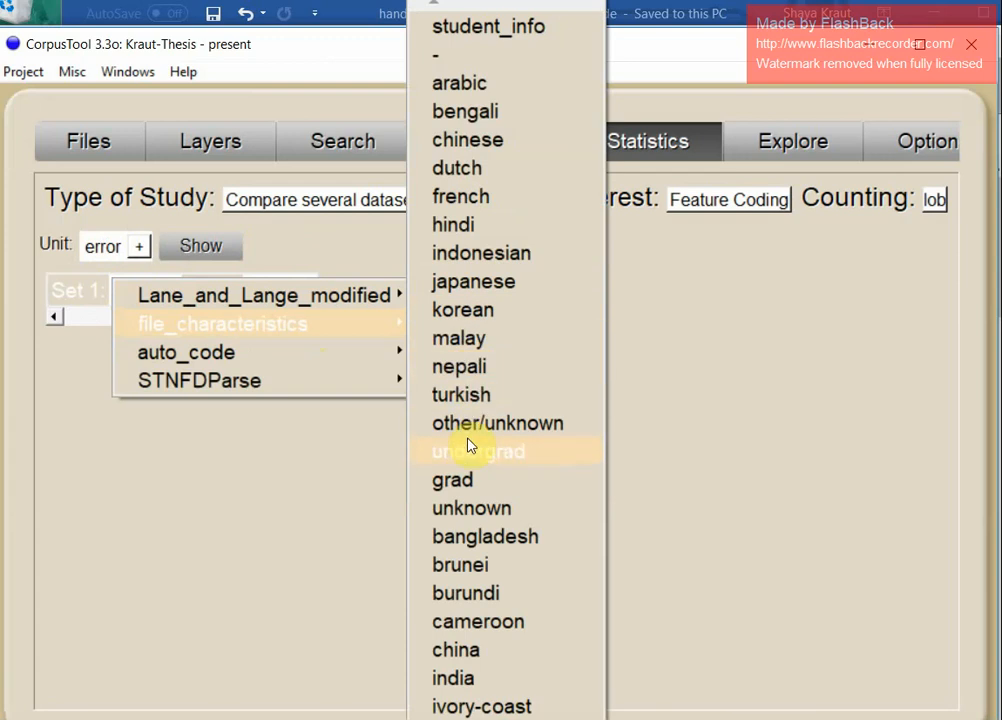
left_click(452, 224)
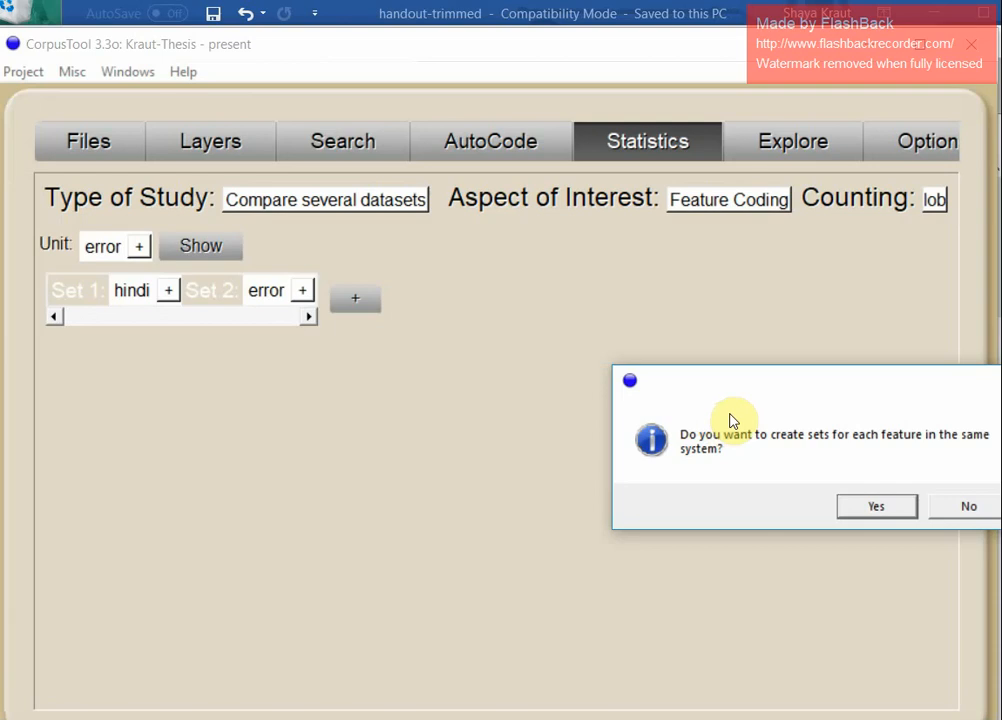
left_click(939, 509)
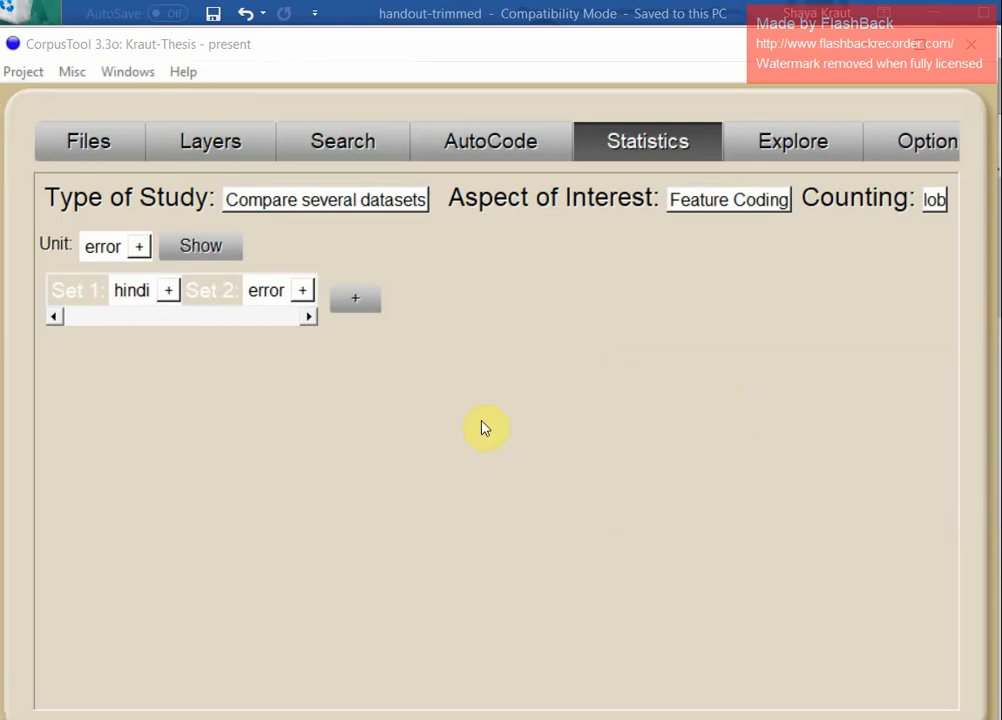
left_click(262, 291)
mouse_move(418, 331)
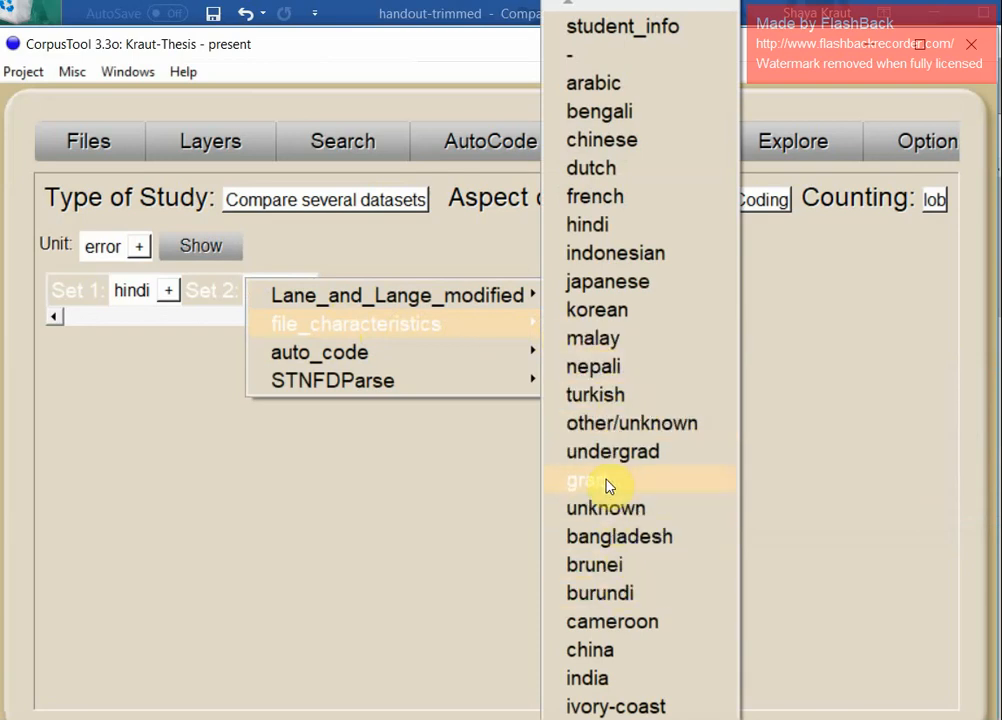
left_click(598, 195)
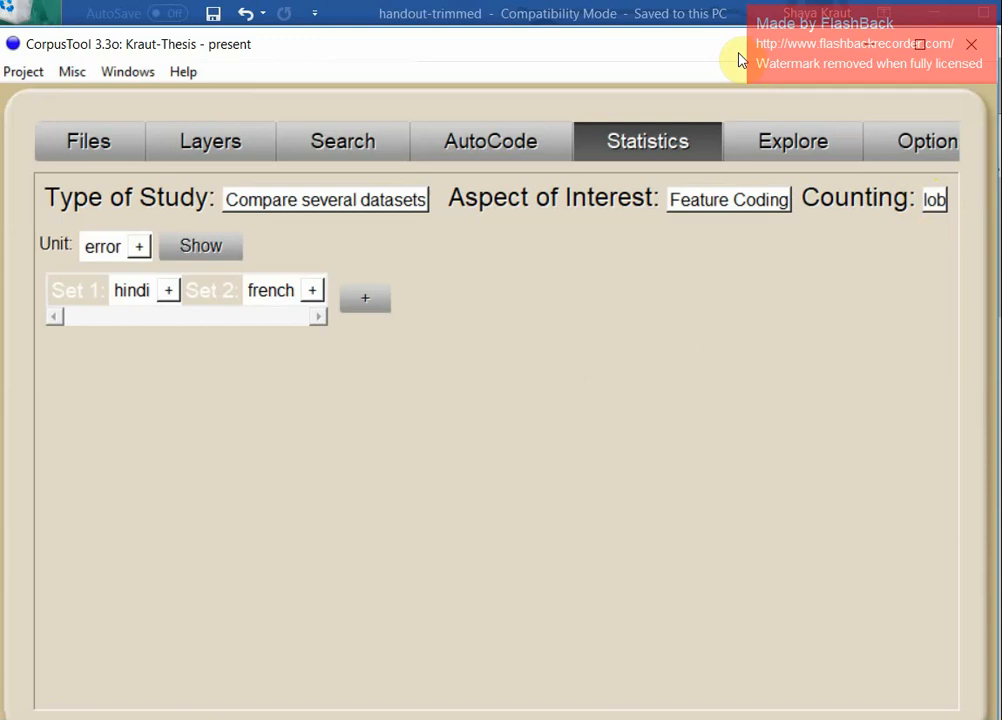
- Widen the CorpusTool window and set the counting method to per 1000 tokens
left_click_drag(739, 47, 694, 49)
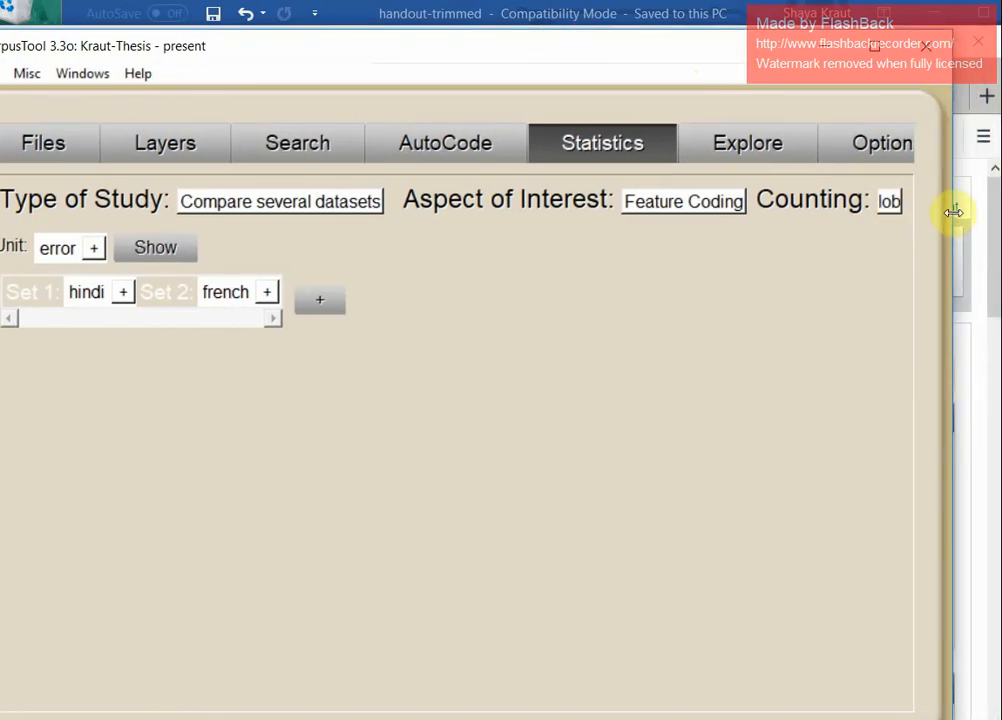
left_click_drag(953, 212, 975, 207)
left_click(895, 205)
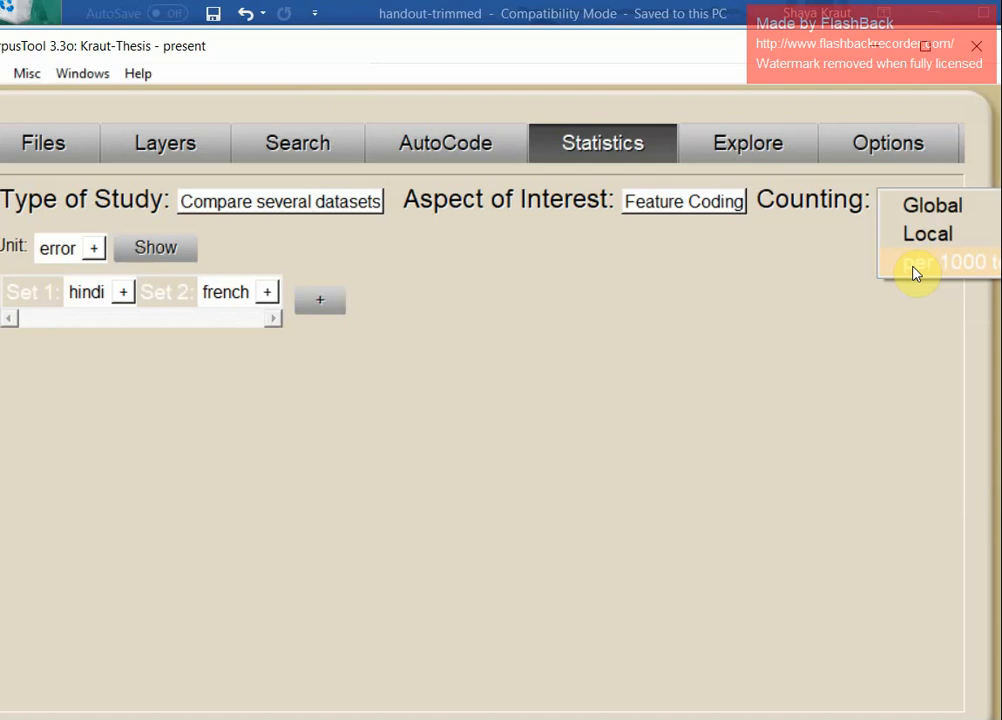
left_click(916, 272)
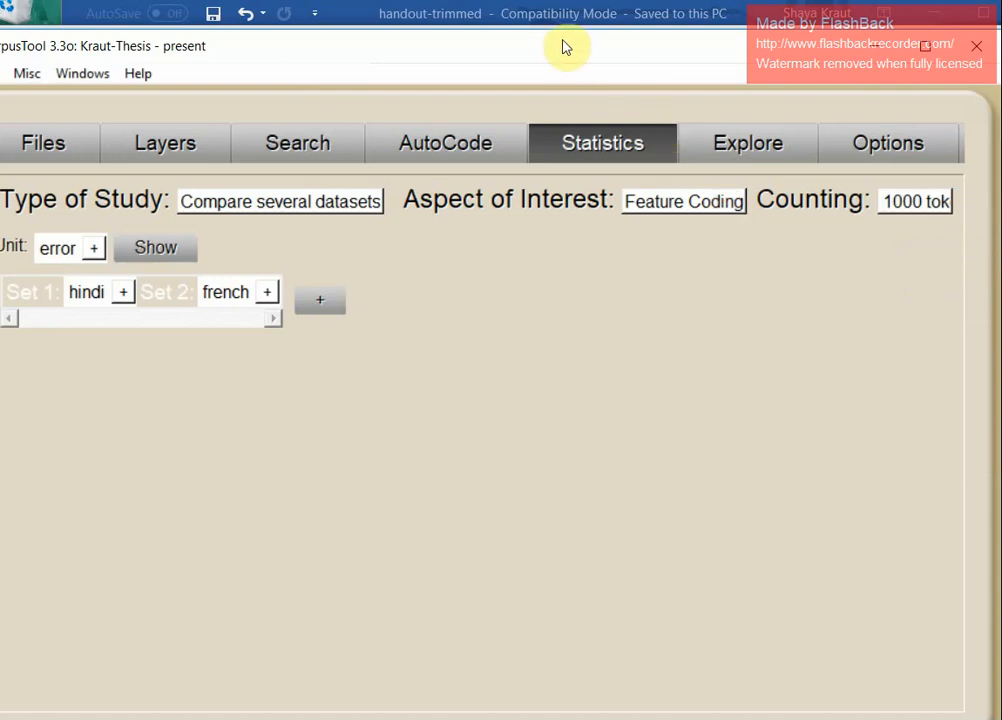
- Reposition the window, show the comparison statistics for the hindi and french sets, and examine the error rates and significance marks
left_click_drag(600, 30, 281, 96)
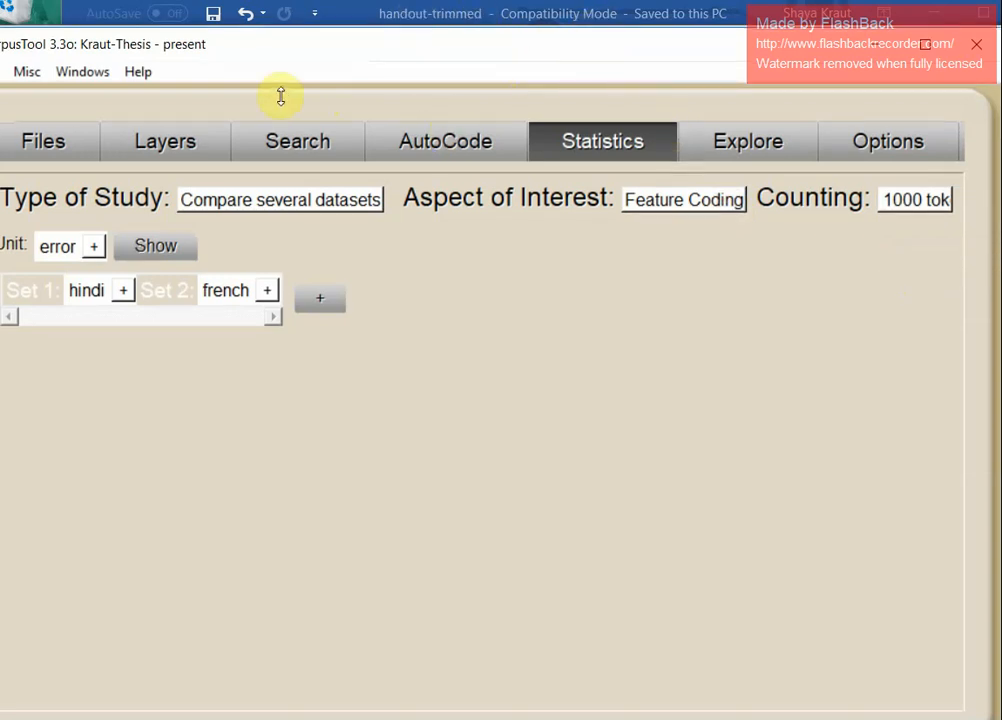
left_click_drag(212, 36, 262, 32)
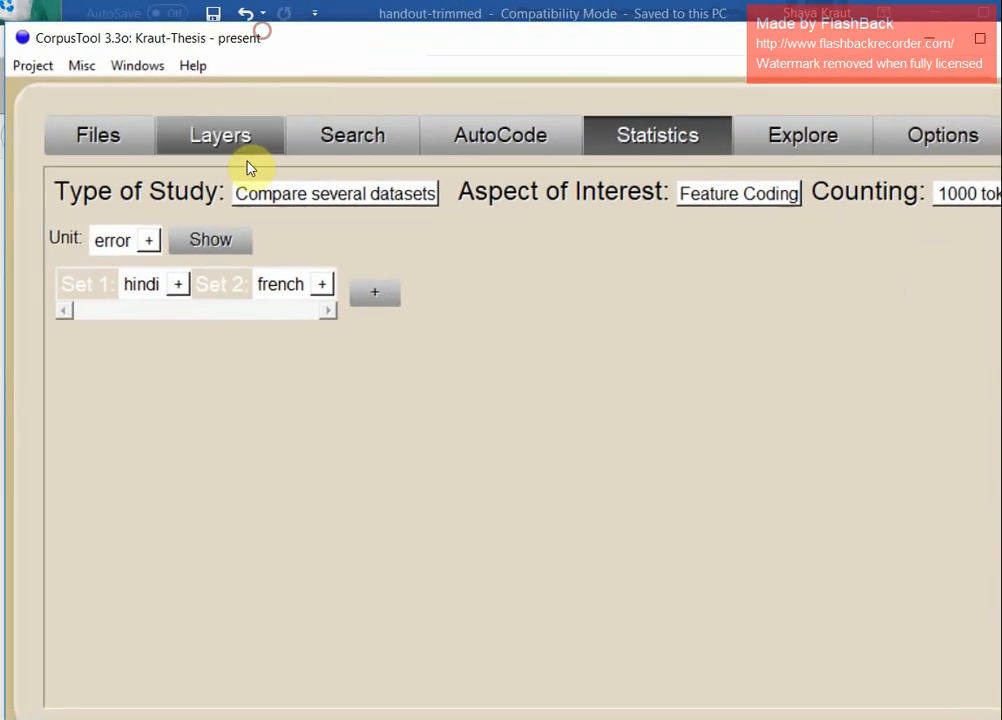
left_click(215, 240)
left_click(170, 184)
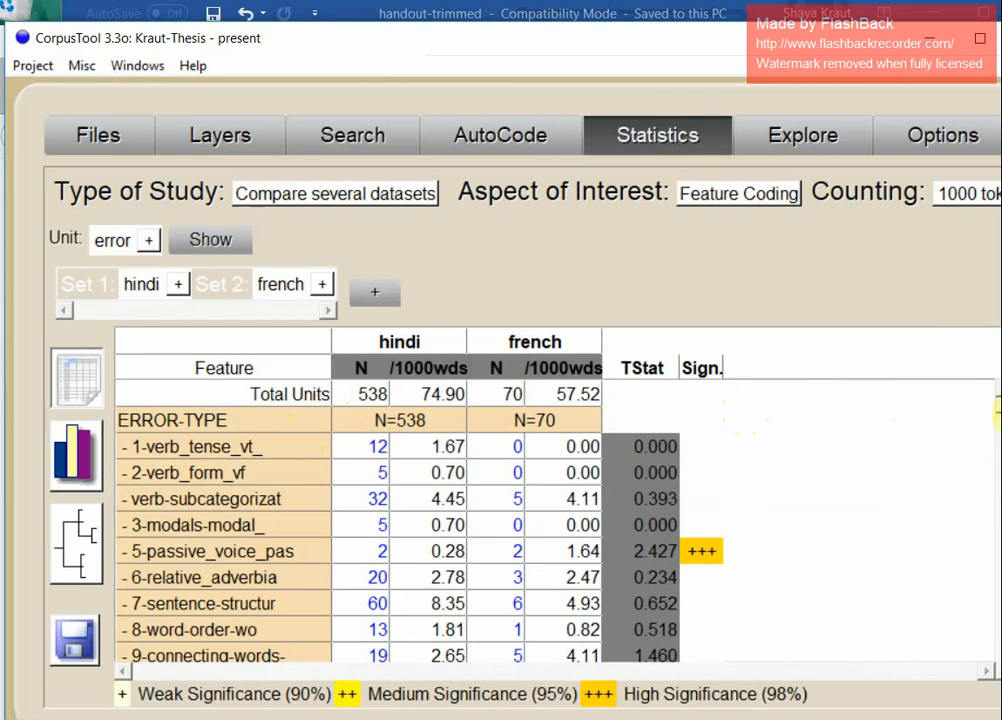
scroll(997, 410, "down", 1)
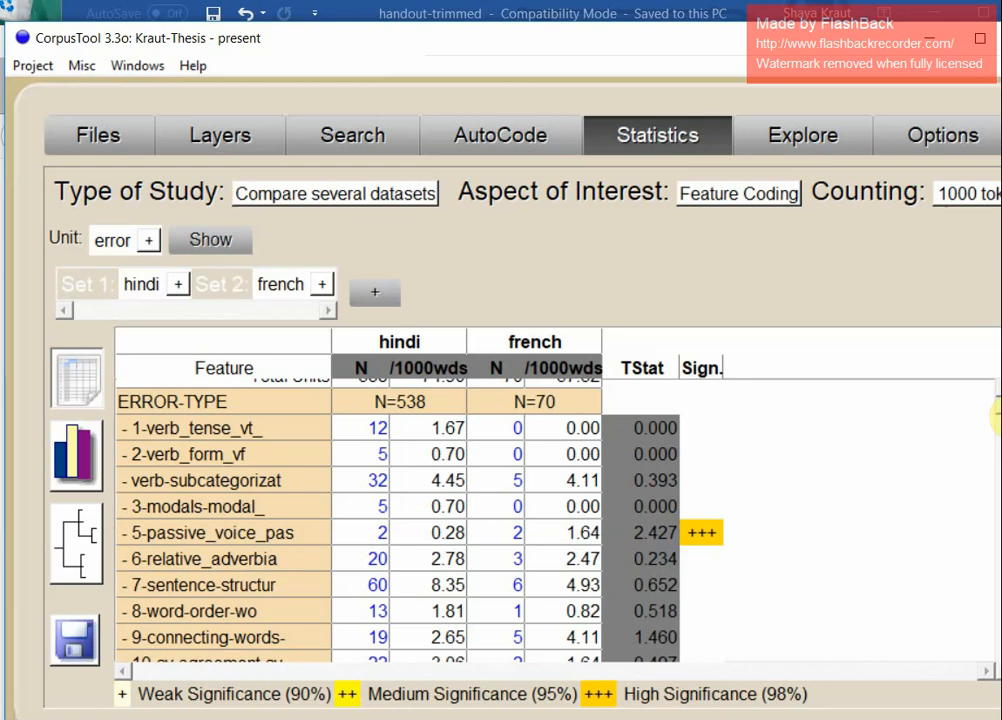
- Add a third comparison set for chinese from file_characteristics and show the comparison statistics for all three sets
left_click(372, 294)
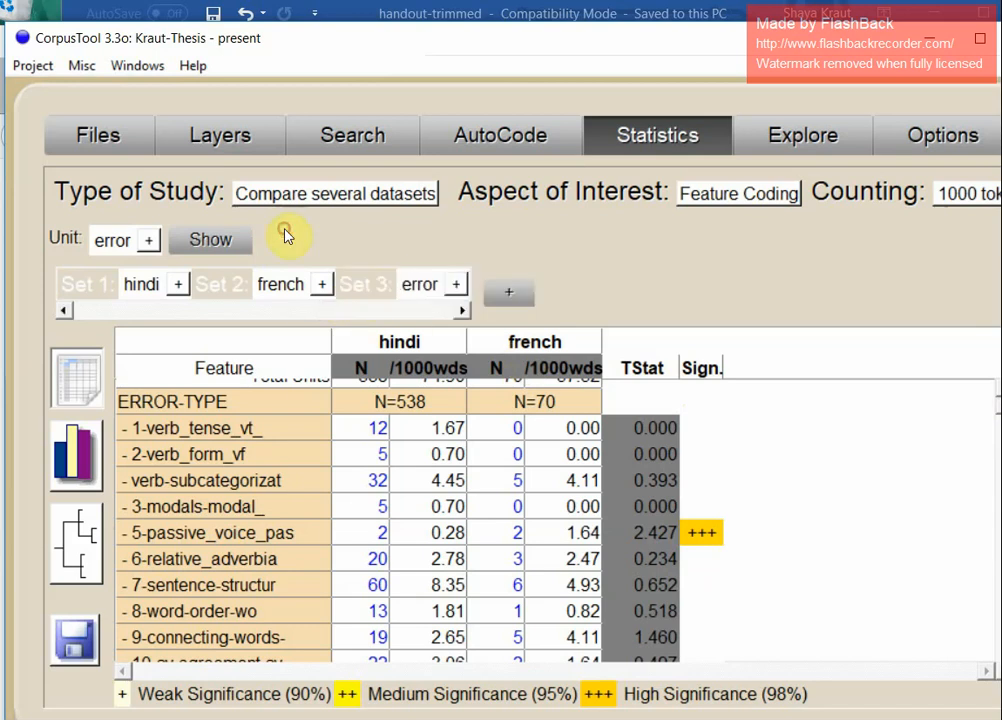
left_click(420, 284)
mouse_move(559, 320)
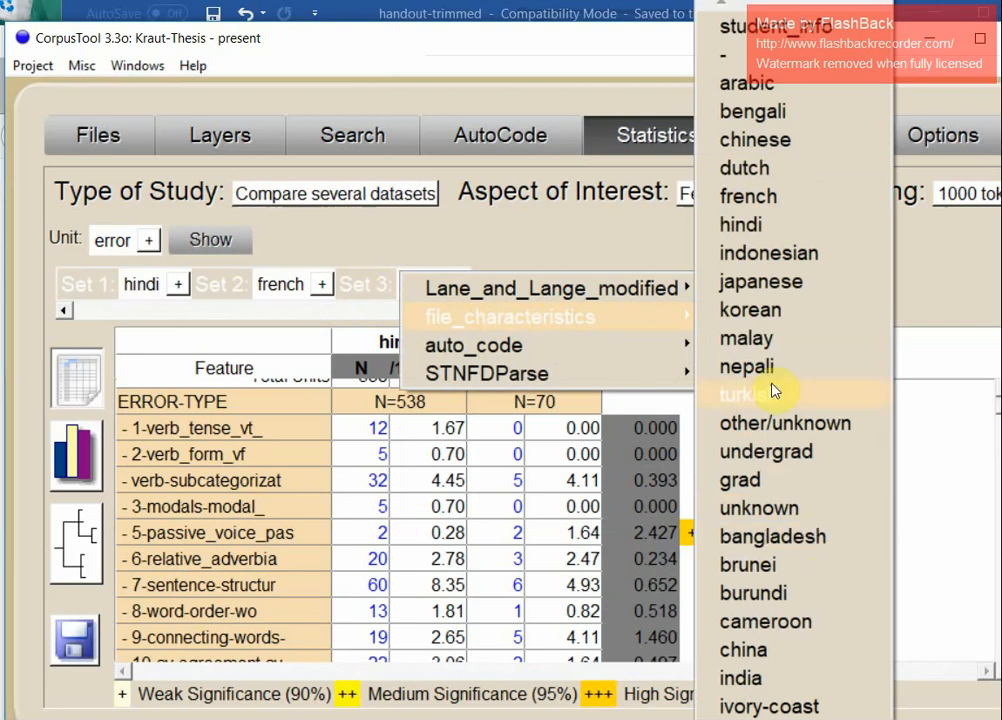
left_click(727, 142)
left_click(212, 239)
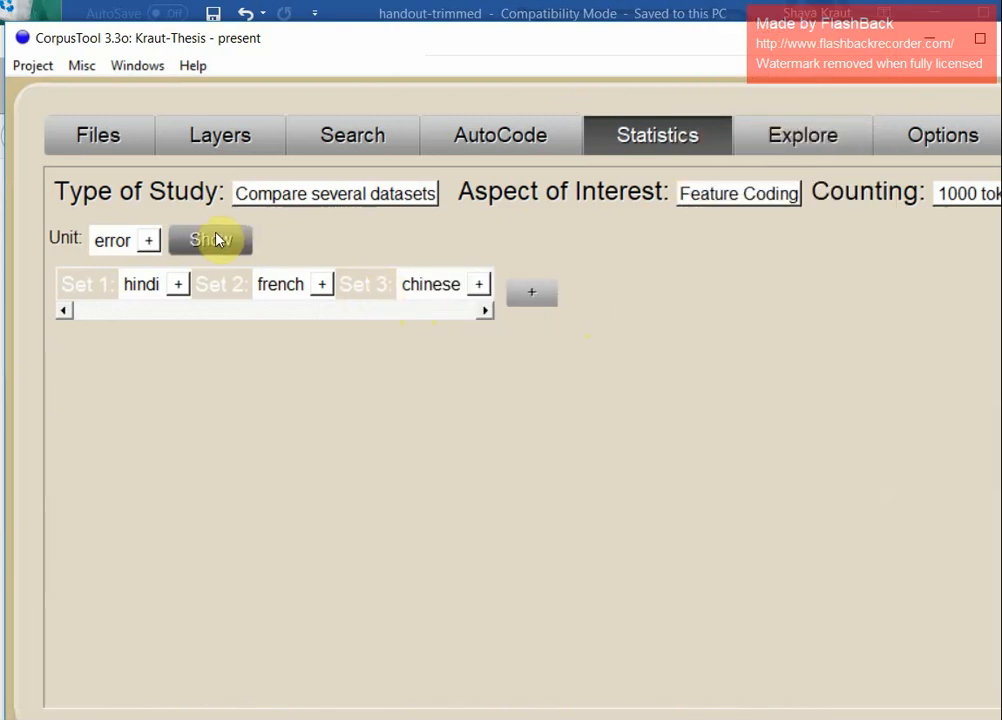